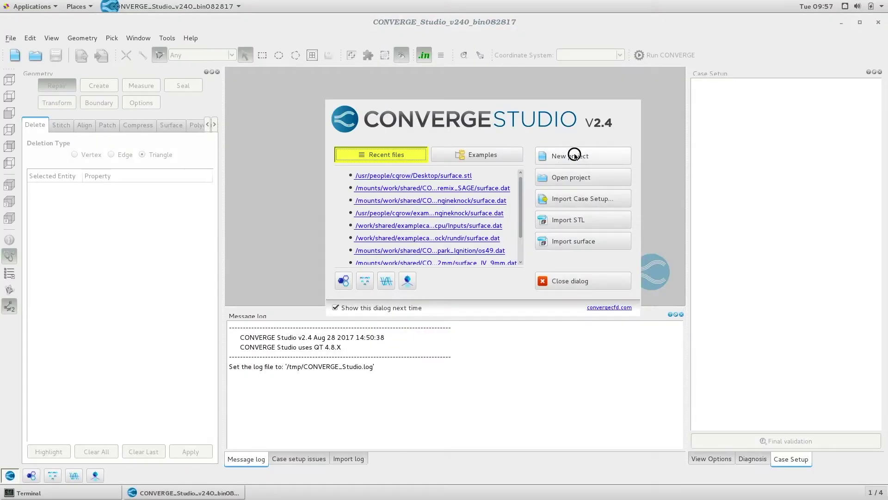
Start a new project and import the surface.stl engine geometry
click(574, 154)
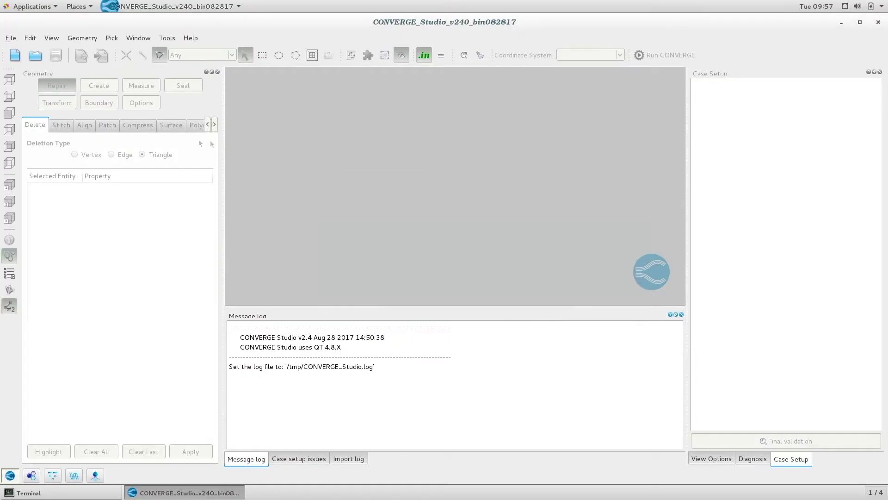
click(11, 38)
click(129, 119)
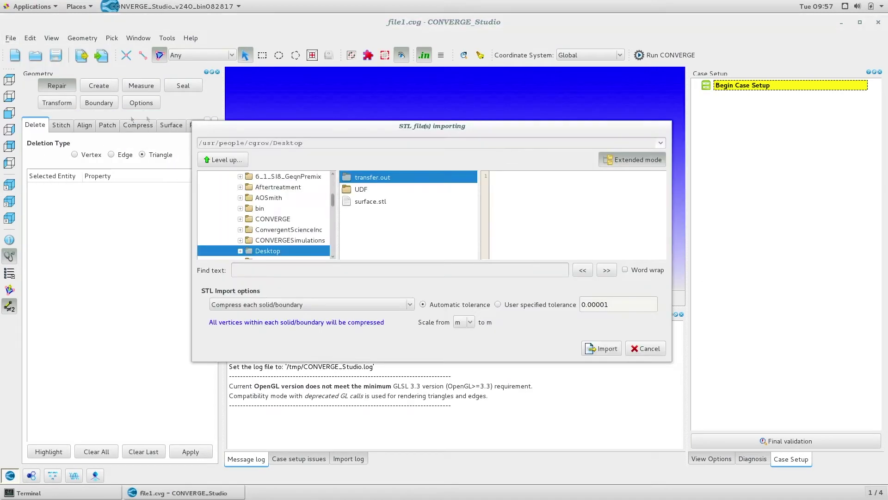
double_click(371, 201)
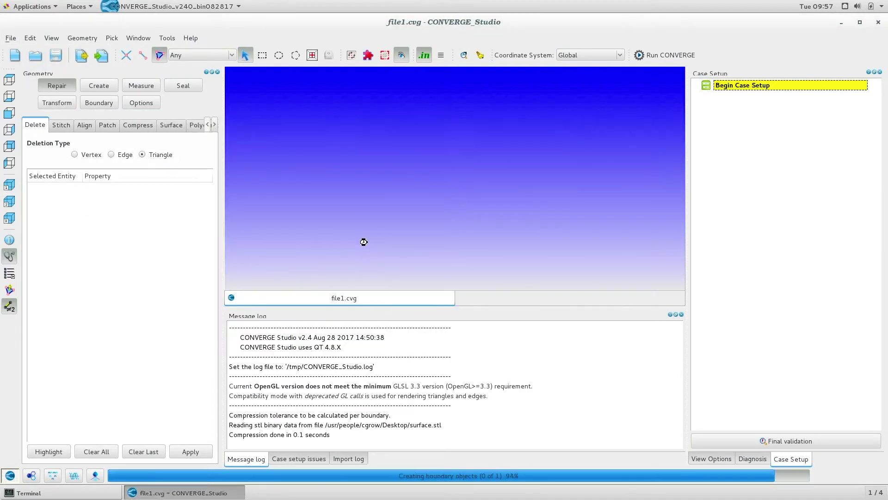
Start a new boundary and flag the piston face triangles with By Boundary Fence
scroll(442, 195, up, 5)
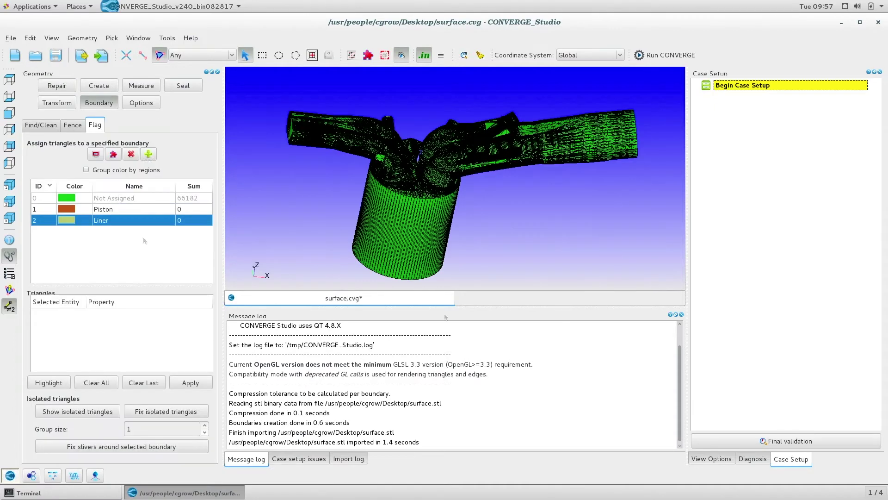
click(148, 154)
text(Exhaust OUTFLOW)
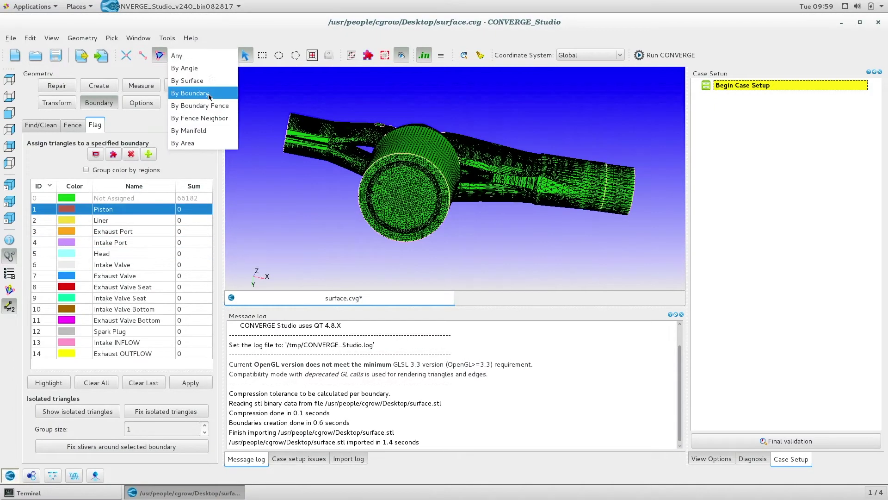
click(199, 102)
click(392, 183)
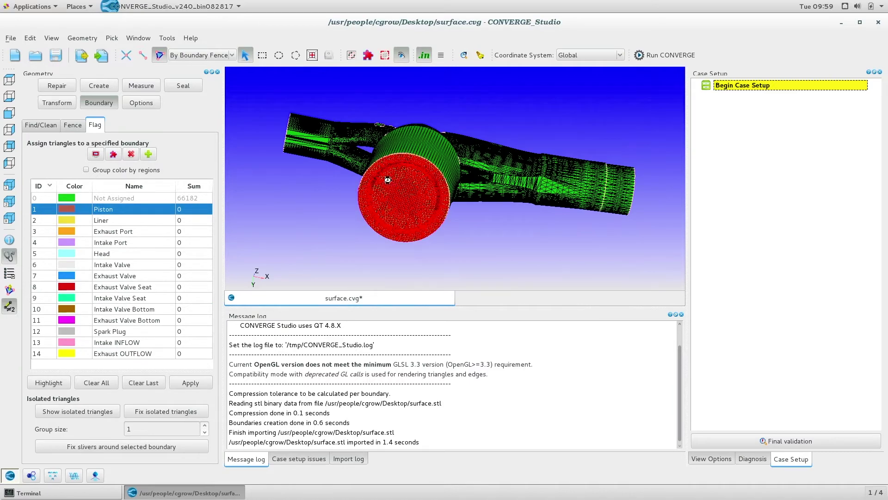
Assign the inlet face to Intake INFLOW, then make Exhaust OUTFLOW the target boundary
drag(388, 182, 335, 215)
click(114, 341)
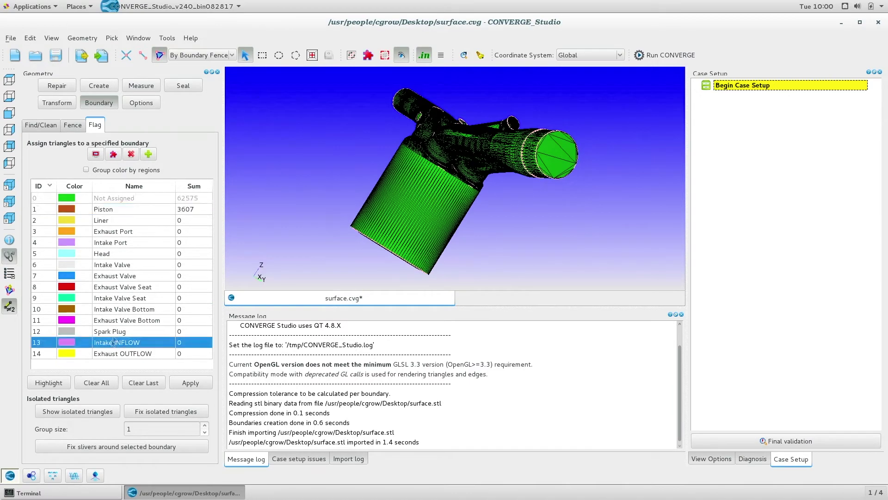
click(558, 152)
drag(412, 159, 140, 360)
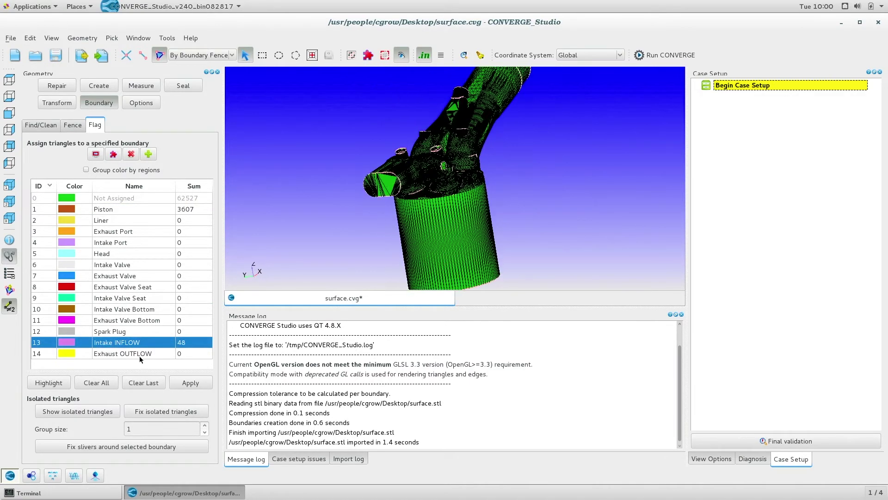
click(140, 354)
scroll(453, 178, up, 5)
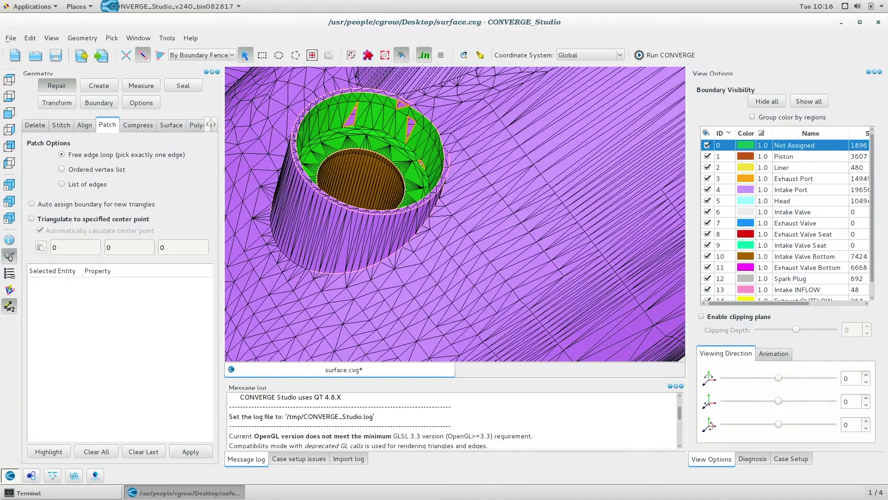
Patch the four holes in the surface using any-entity picking
click(201, 54)
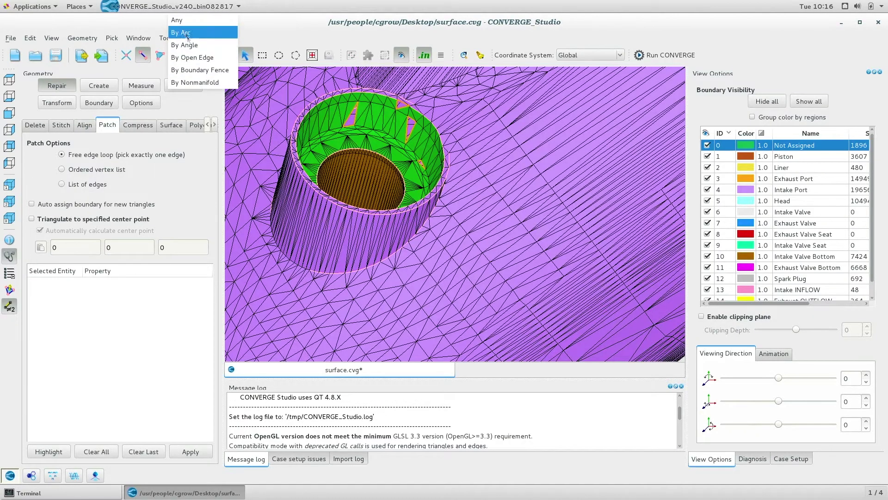
click(185, 16)
click(351, 118)
click(401, 104)
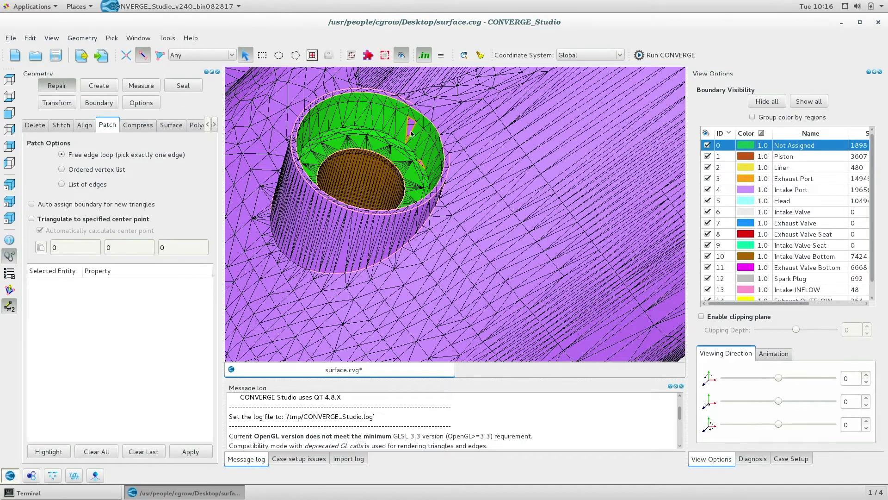
click(410, 129)
click(420, 164)
Fill the open edge loop at the piston with a fan of triangles
click(99, 102)
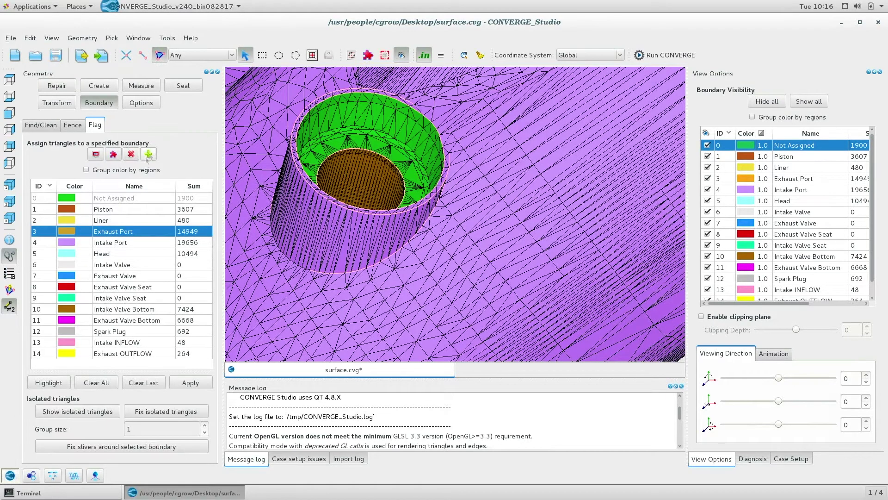
click(123, 242)
click(222, 55)
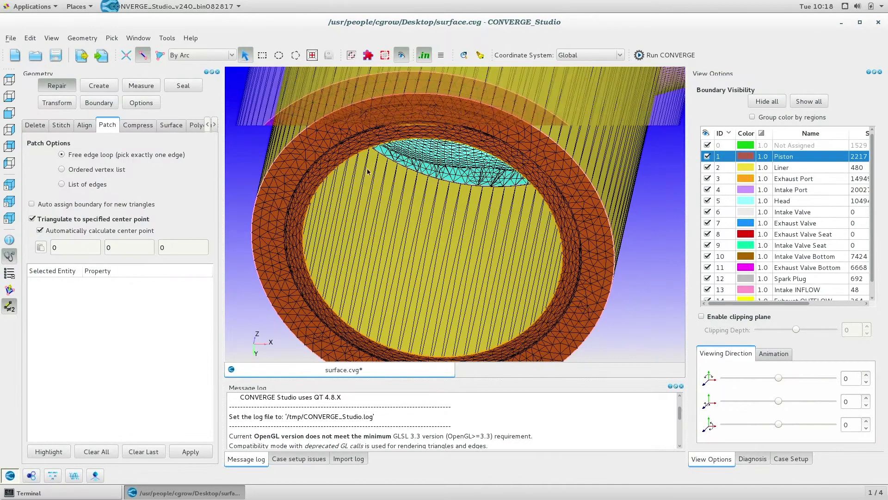
click(64, 223)
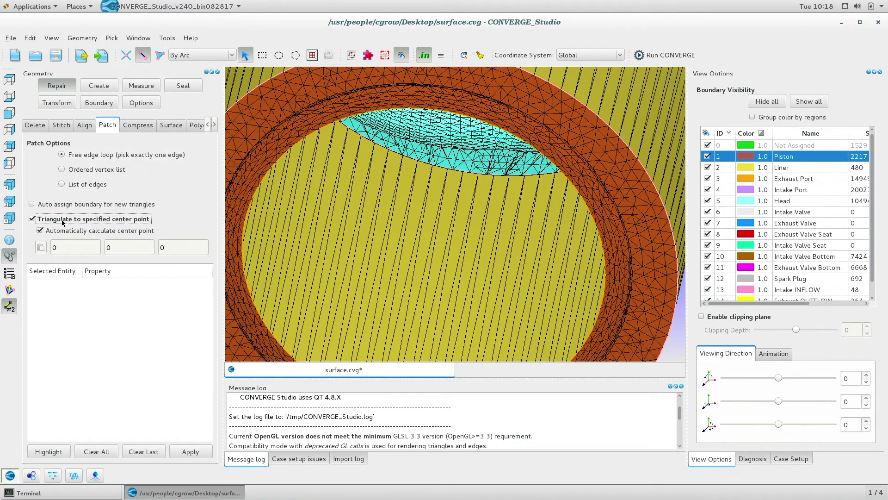
click(312, 136)
click(190, 451)
Assign the new green patch to the Piston boundary
click(98, 102)
click(104, 209)
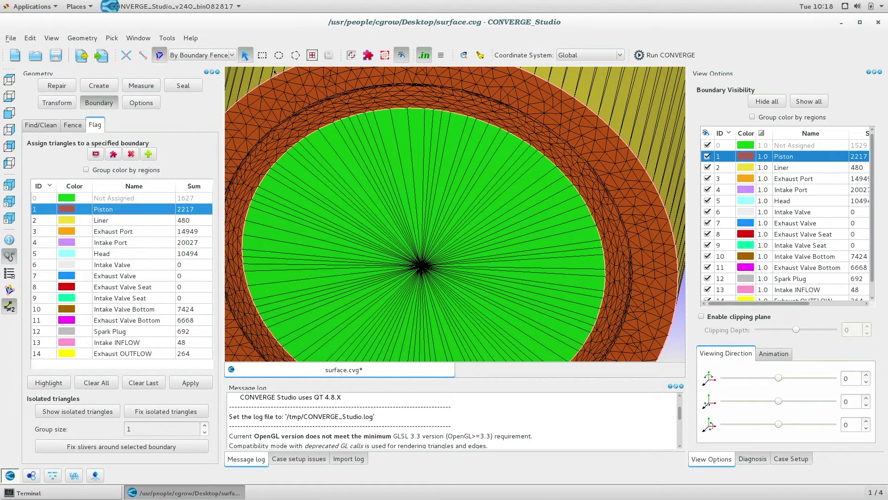
click(201, 55)
click(199, 58)
click(319, 147)
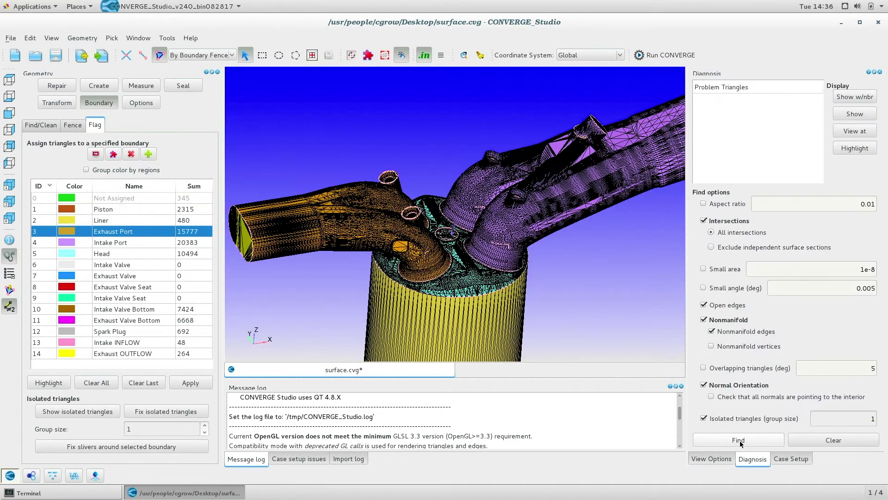
List the Normal orientation and Isolated Tris problem triangles, selecting isolated triangle 184290
click(740, 440)
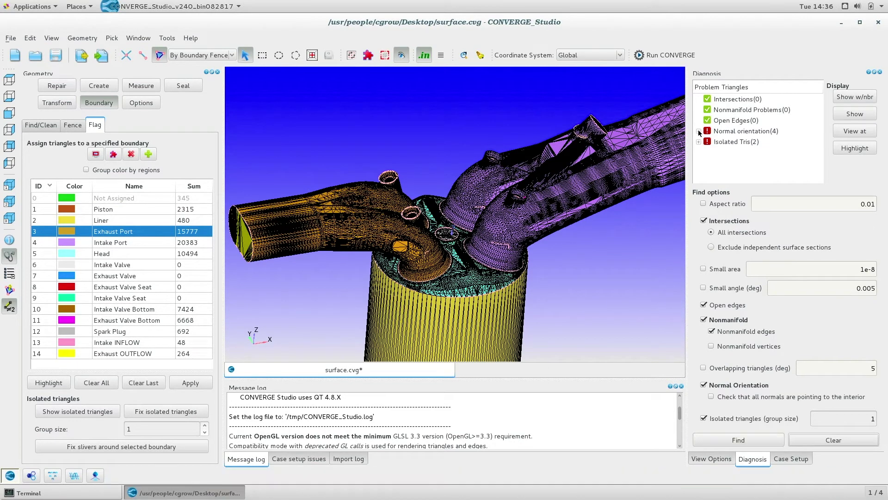
click(699, 131)
scroll(699, 168, down, 1)
click(698, 174)
scroll(729, 173, down, 1)
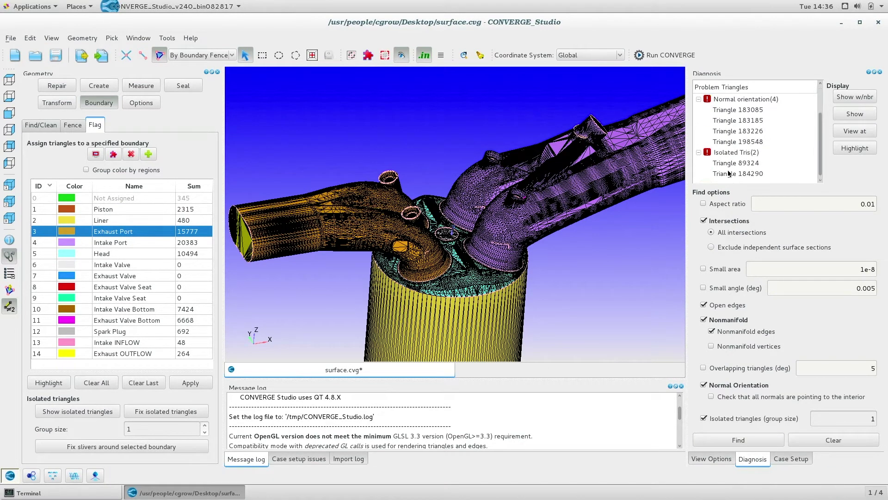
click(729, 173)
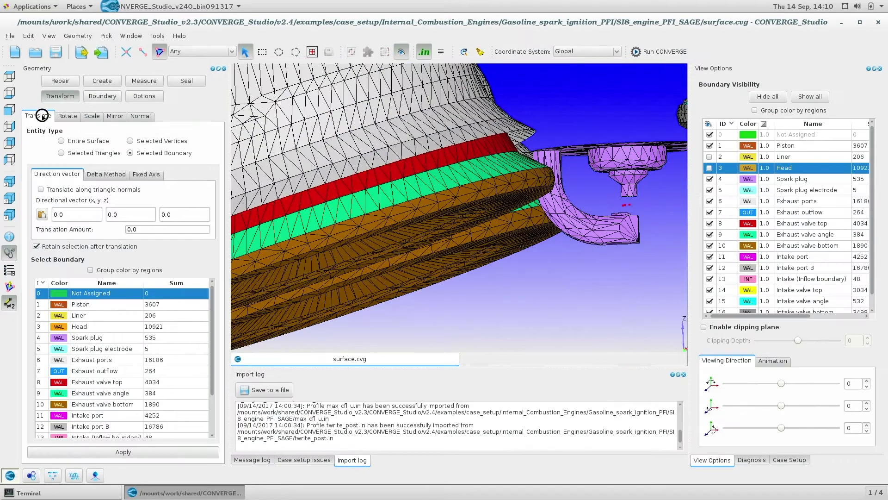
Translate the exhaust valve angle and bottom boundaries along the stored valve axis vector
click(42, 214)
click(110, 229)
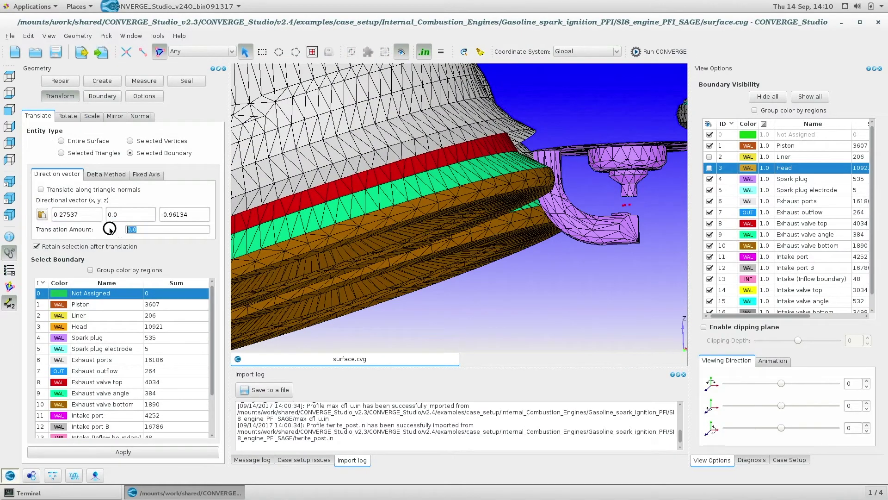
mouse_move(118, 392)
mouse_down()
mouse_move(118, 415)
mouse_move(118, 403)
mouse_up()
click(120, 451)
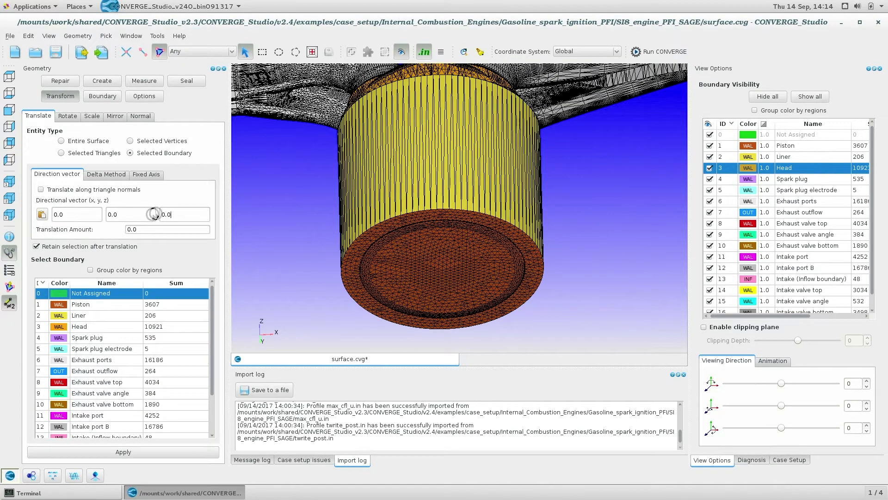
Move the Piston boundary 0.02 down the z axis
click(153, 214)
key(Tab)
key(Tab)
click(93, 304)
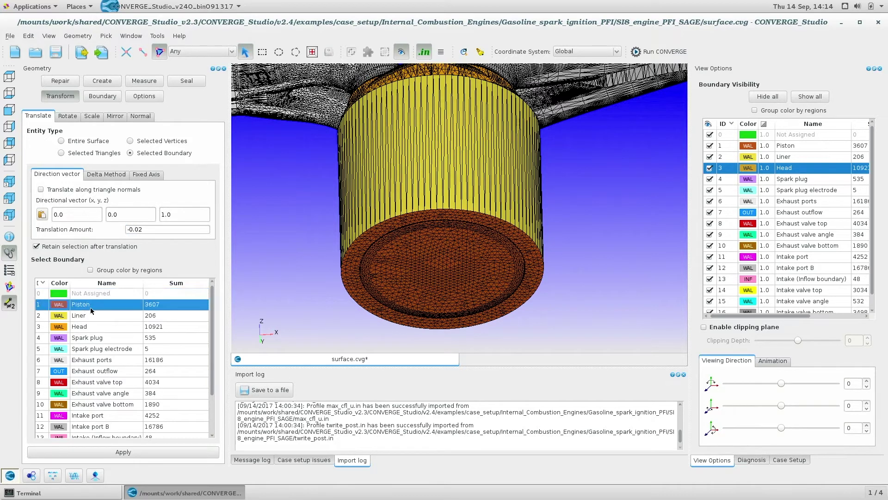
click(123, 452)
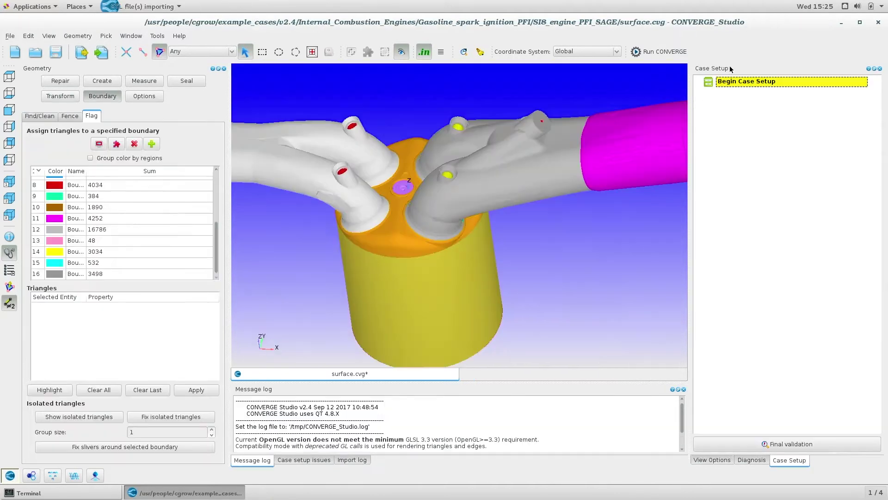
Begin a new case setup as a crank-angle-based engine case
double_click(718, 85)
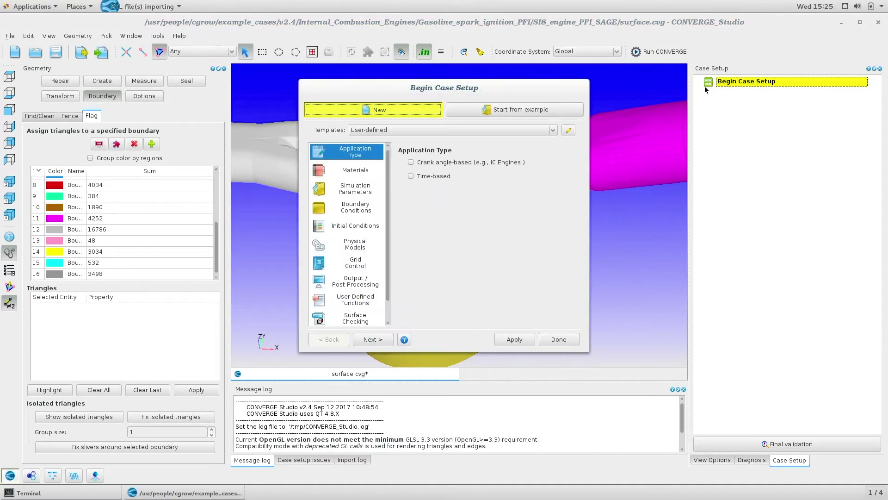
click(411, 162)
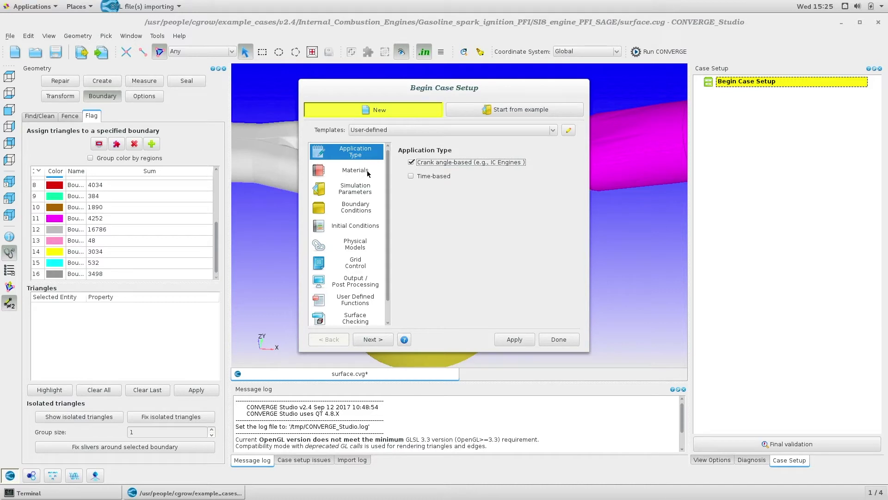
key(Return)
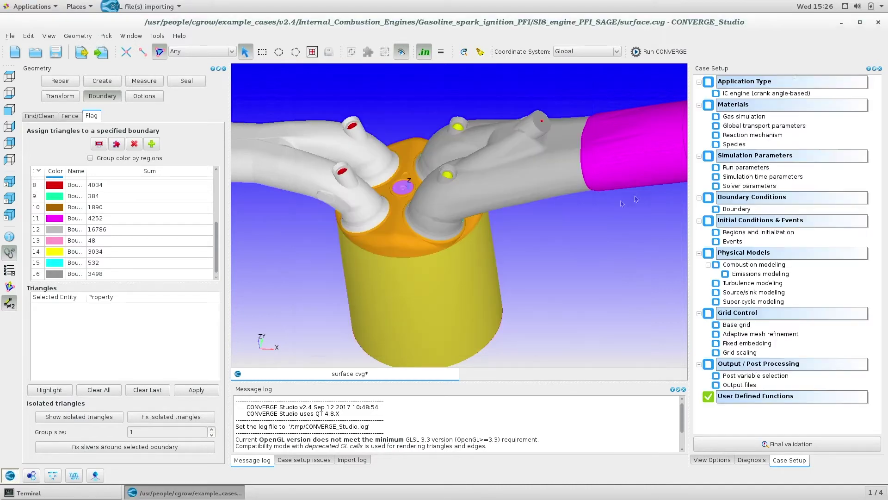
Enter 0.086 as the cylinder bore in the IC engine parameters
double_click(759, 95)
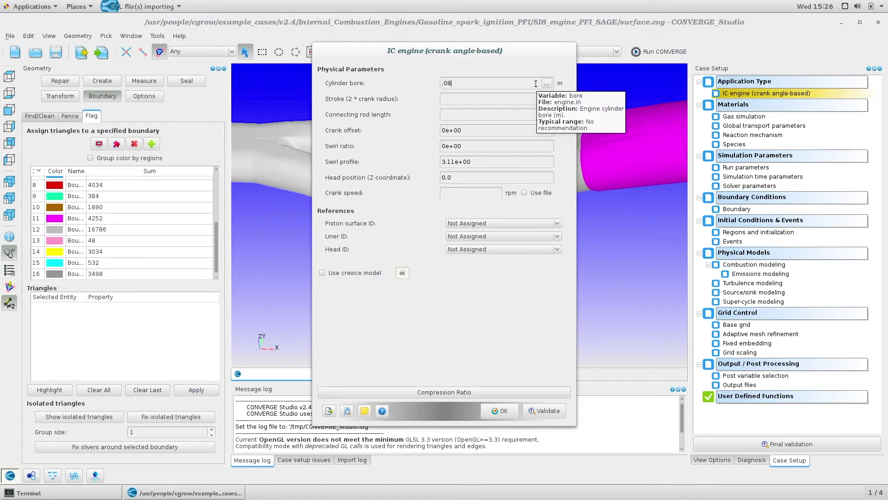
text(.086)
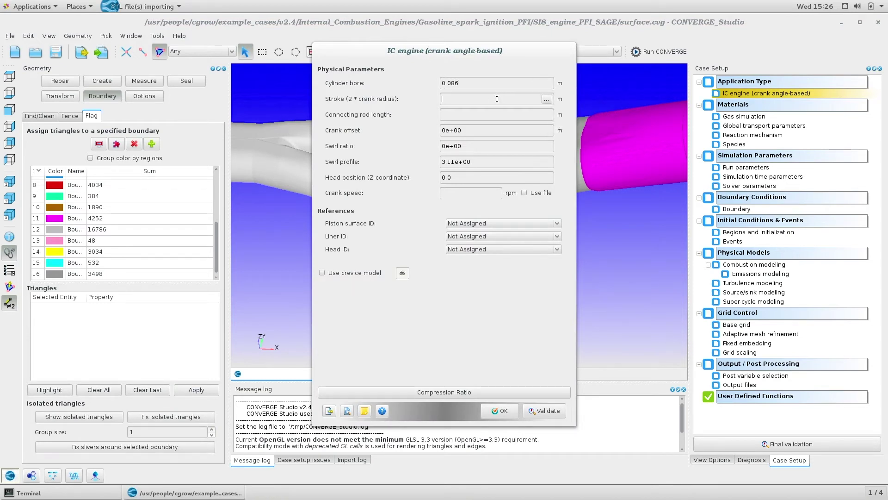
click(497, 99)
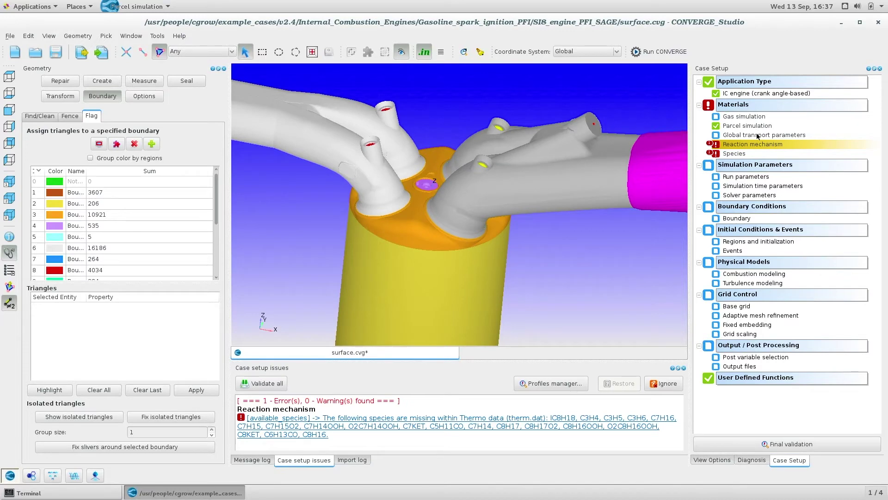
Import therm.dat as the gas thermodynamic data for the gas simulation
click(745, 117)
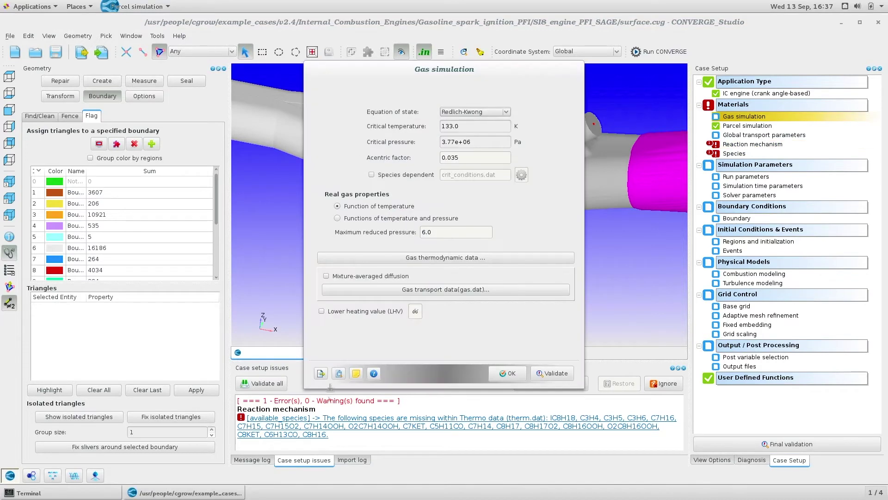
click(398, 255)
click(356, 302)
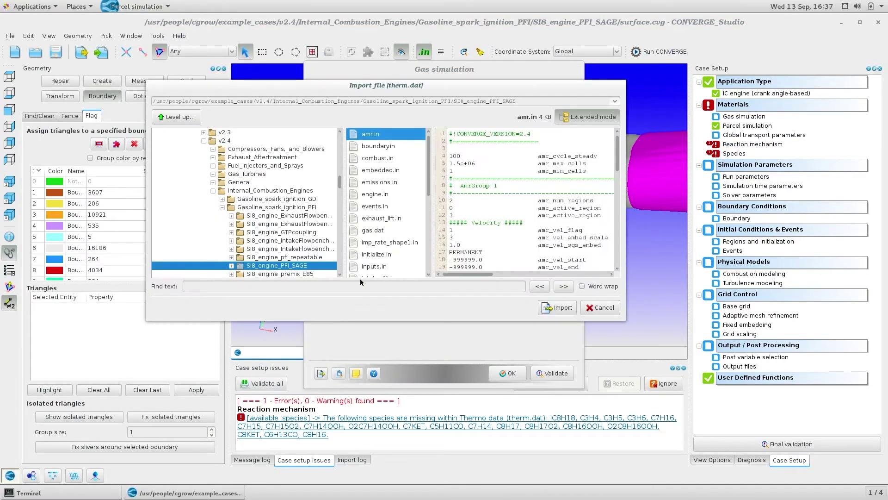
click(370, 267)
double_click(370, 267)
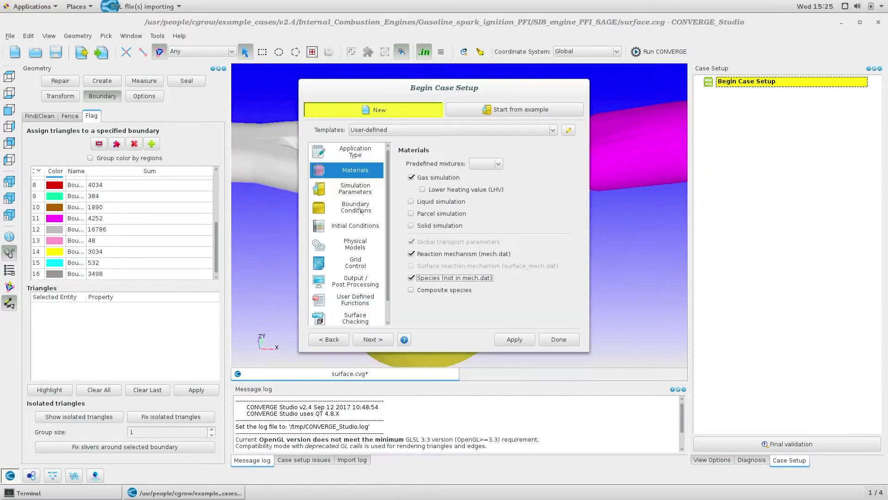
click(348, 189)
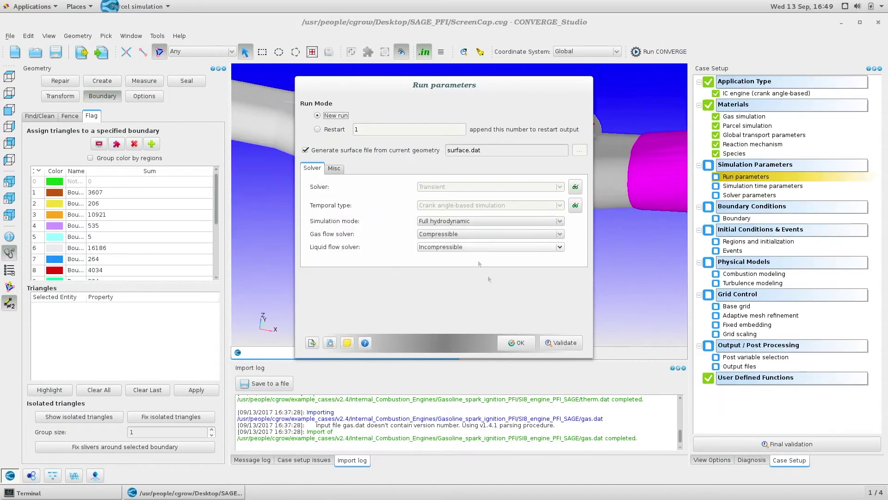
Accept the default run, simulation time and solver parameters
click(516, 342)
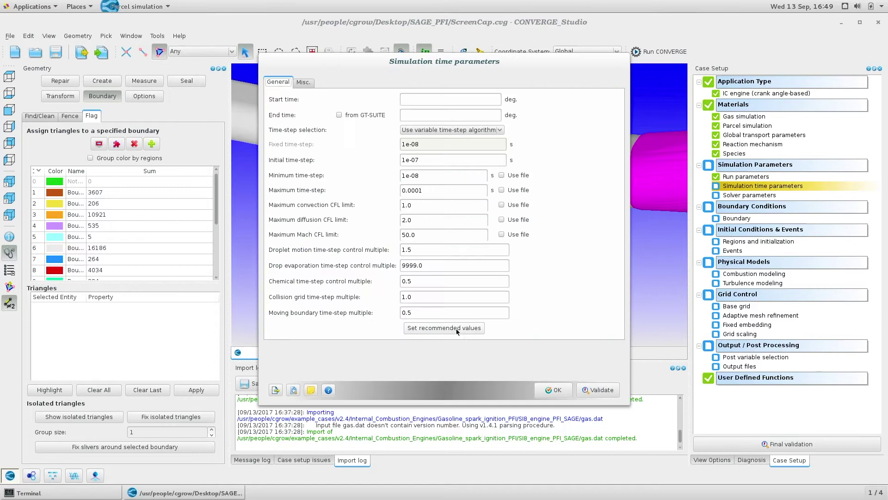
click(553, 390)
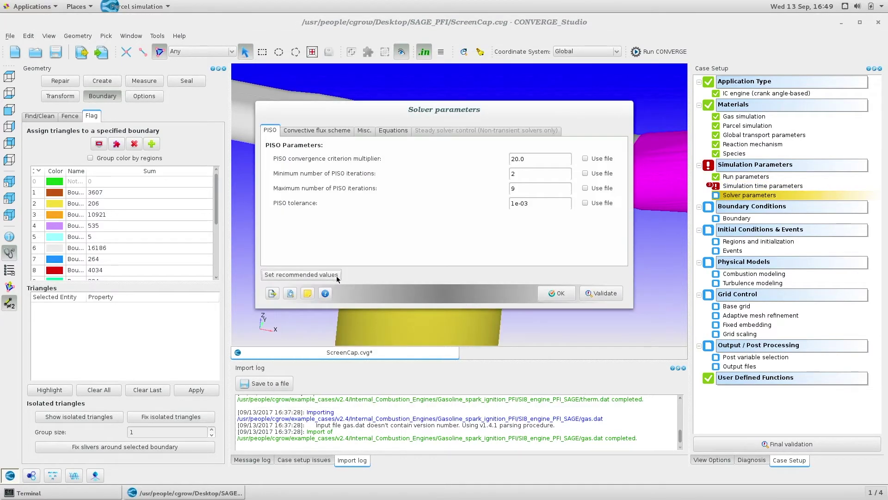
click(556, 293)
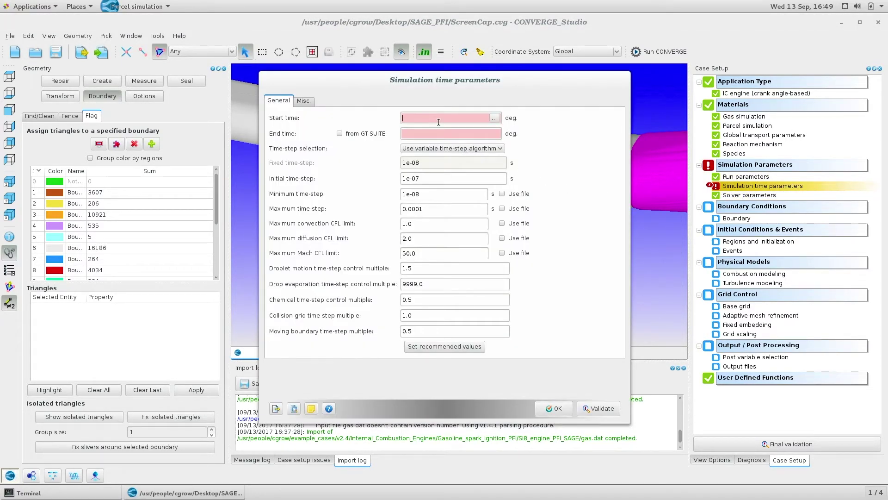
Set the simulation start time to 0.0 and end time to 720 crank-angle degrees
text(0.0)
key(Tab)
text(720)
key(Tab)
click(554, 408)
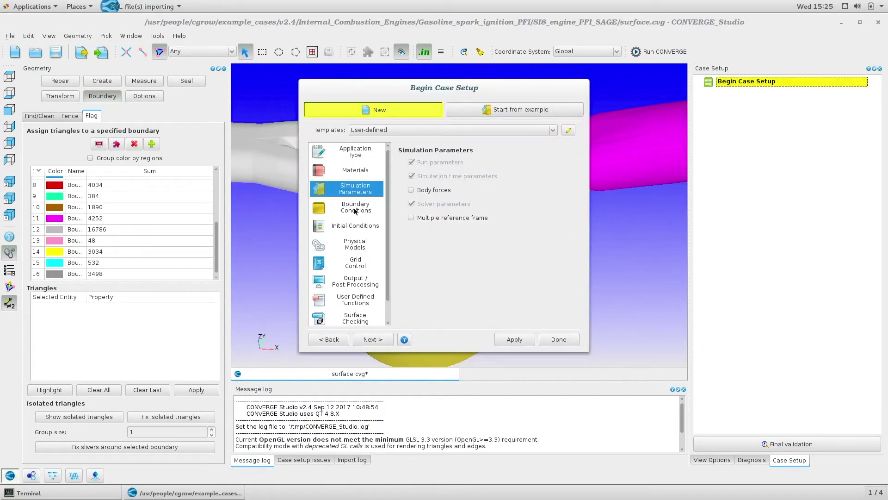
Make the Piston boundary a translating wall that writes a piston motion file
click(355, 210)
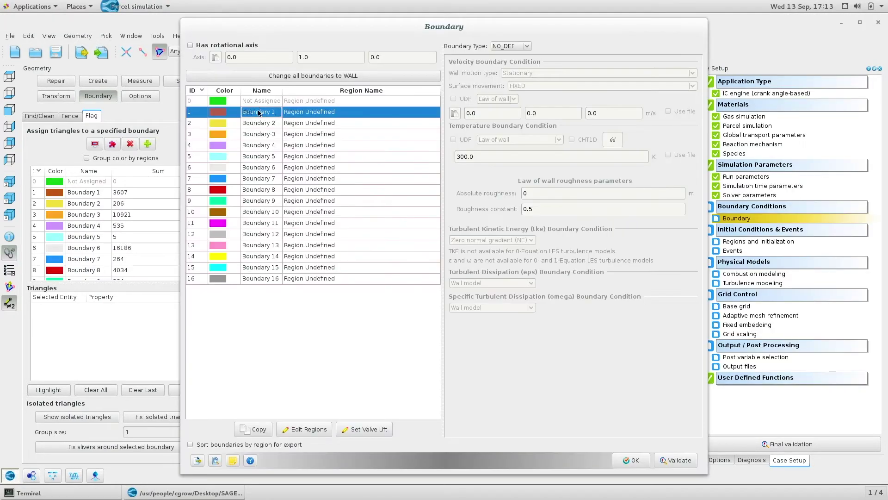
click(523, 46)
click(511, 55)
click(523, 73)
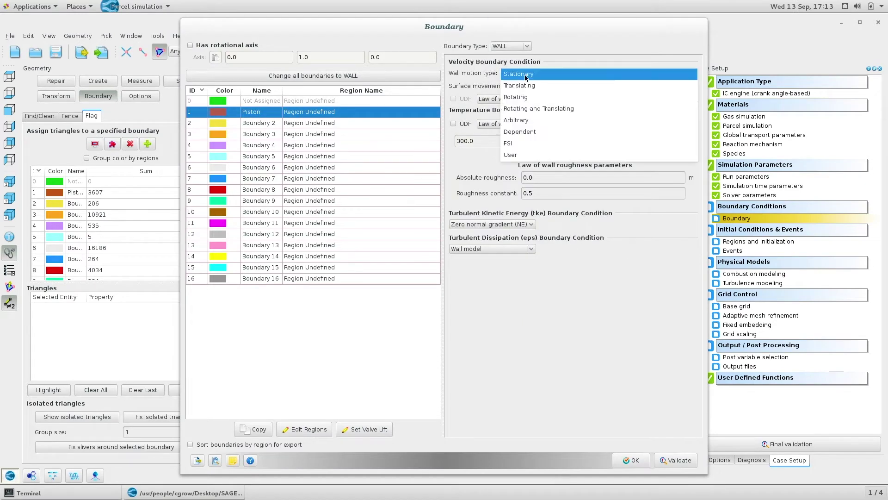
click(523, 84)
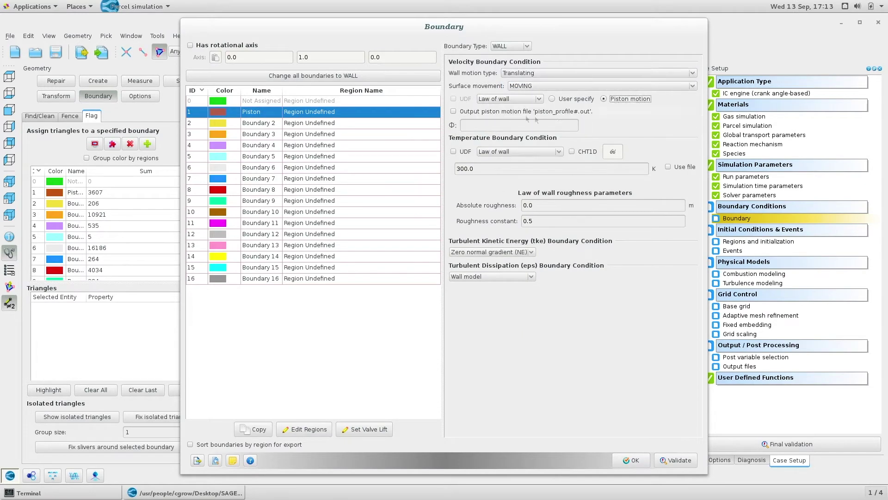
click(511, 110)
Rename boundary 2 to Liner and make it a wall
double_click(267, 124)
text(Liner)
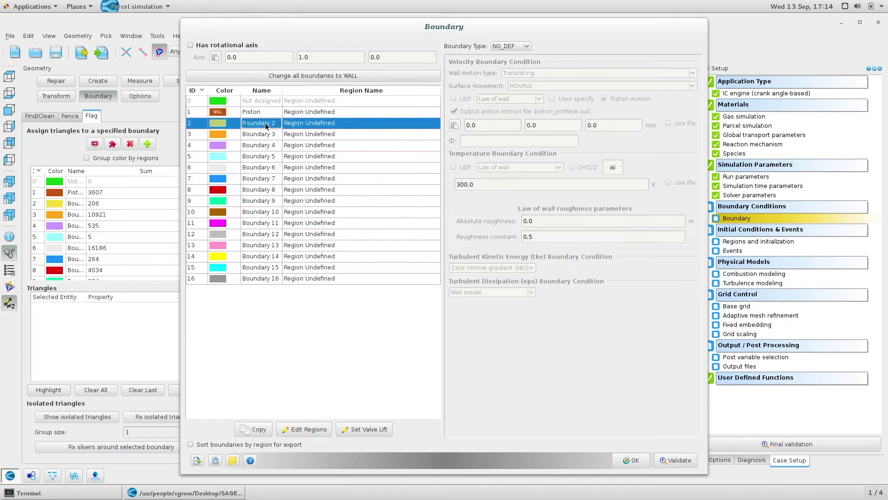
key(Return)
click(511, 47)
click(509, 29)
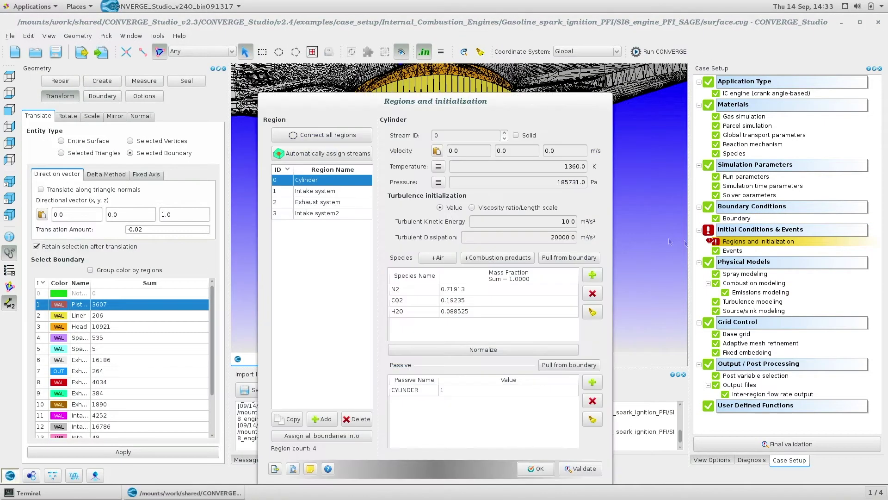
click(355, 191)
Add O2 at 23 and CH3 at 77 to the Intake system region, then normalize the fractions
click(593, 275)
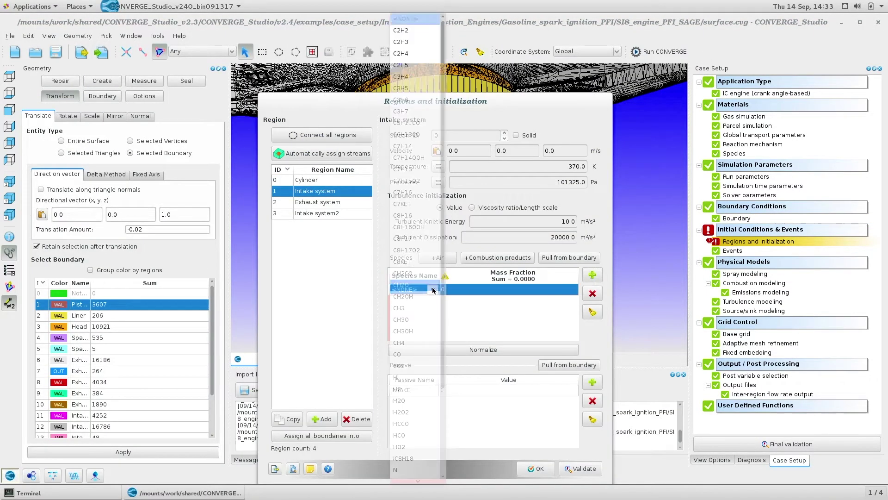
click(414, 474)
double_click(489, 291)
text(23)
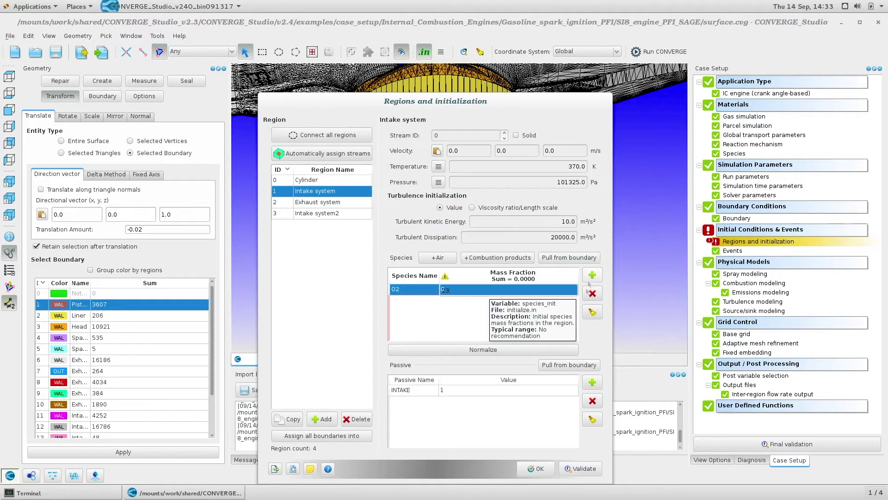
click(593, 275)
click(438, 307)
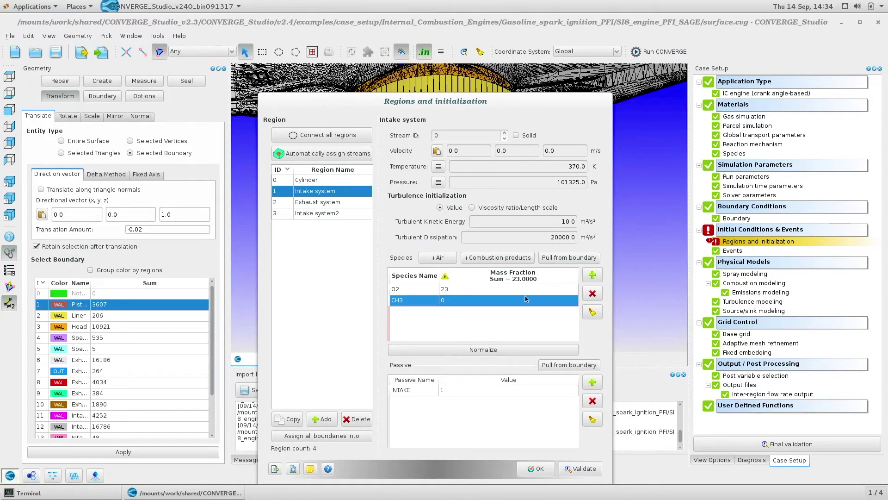
double_click(509, 300)
text(77)
key(Return)
click(504, 350)
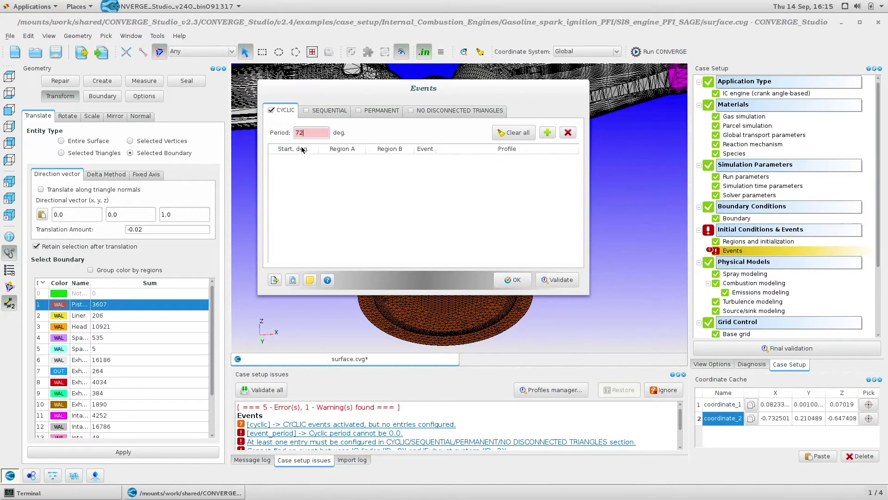
Set the event period to 720 and add three cyclic event rows
text(0)
key(Tab)
click(547, 133)
click(549, 134)
click(548, 134)
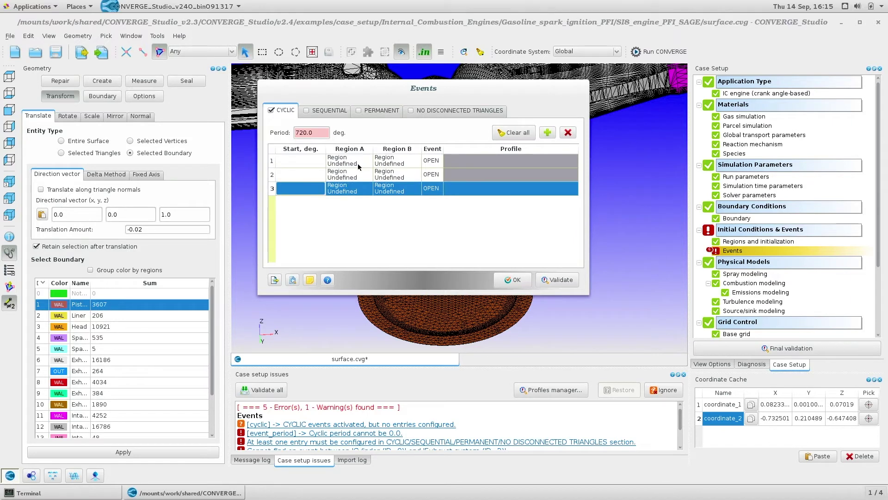
Make event 1 a Cylinder–Intake system2 VALVE event and import its valve profile file
double_click(340, 161)
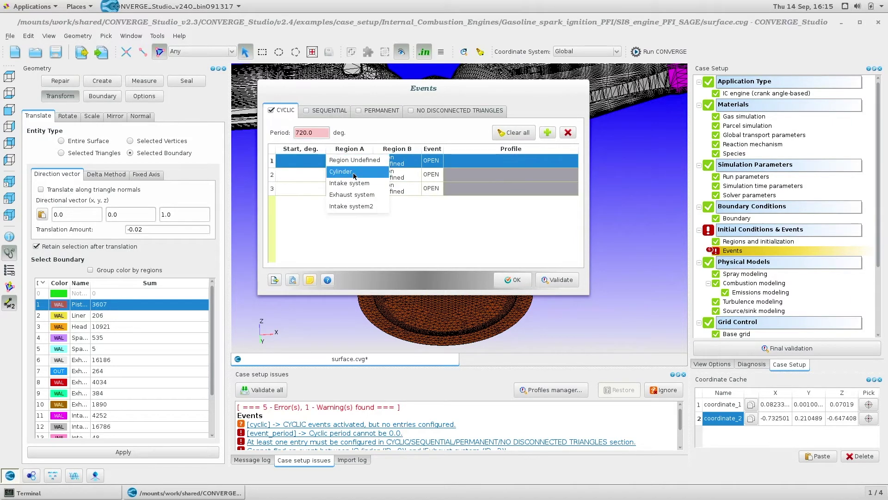
click(359, 170)
double_click(391, 161)
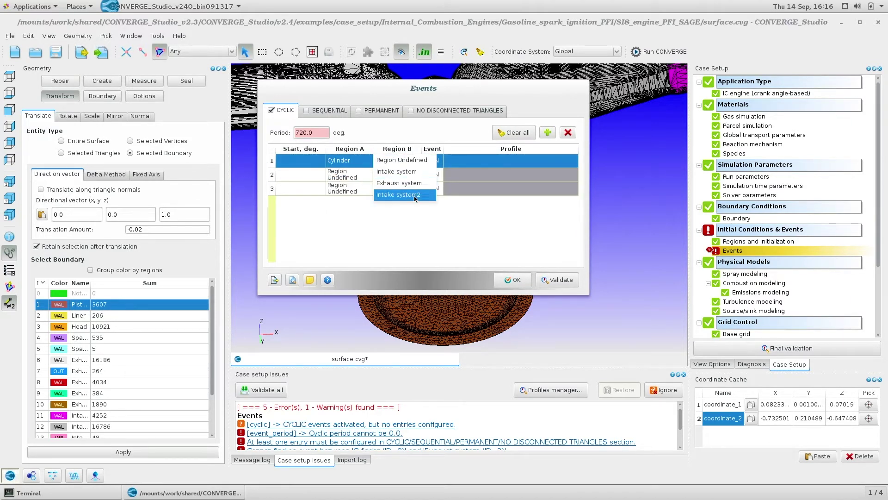
click(418, 196)
double_click(433, 161)
click(445, 186)
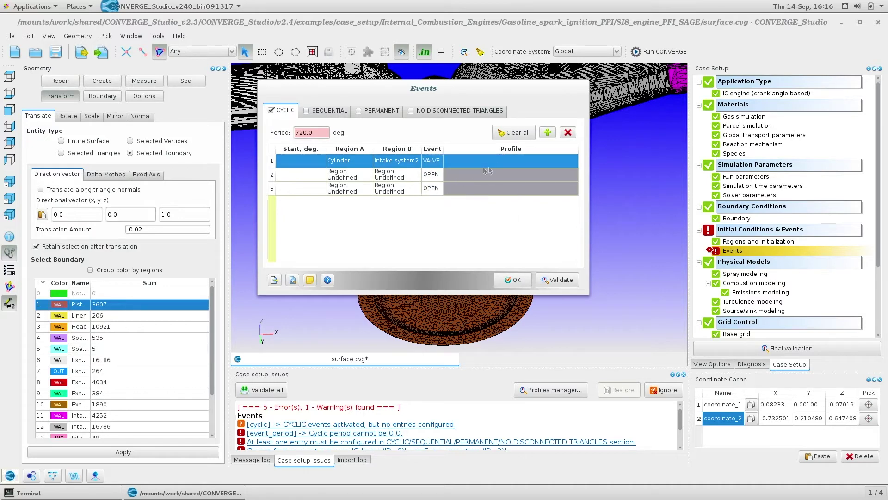
double_click(523, 160)
click(571, 161)
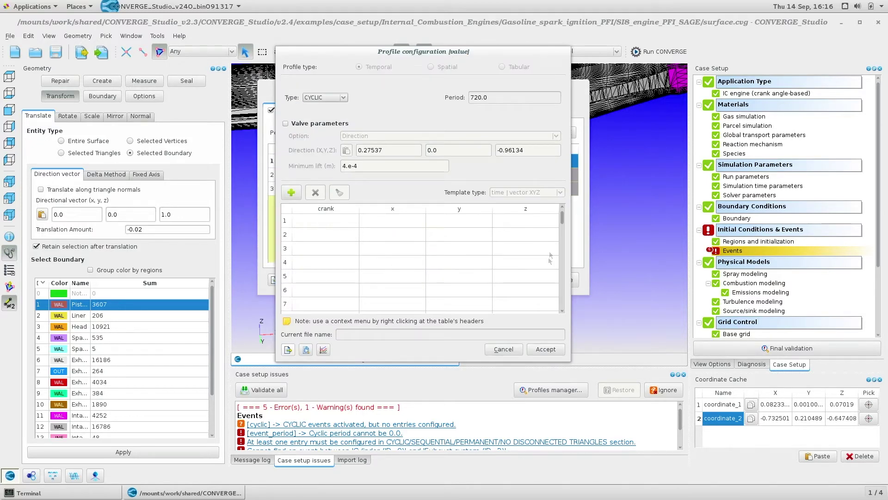
click(288, 349)
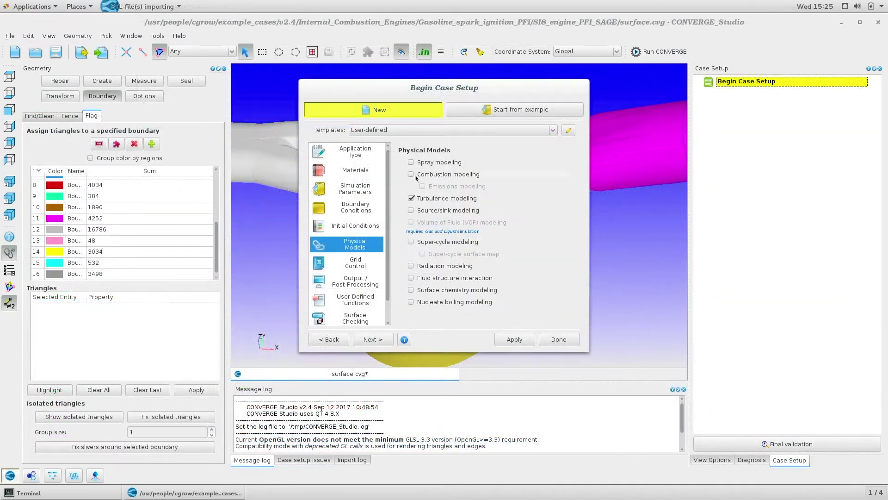
Enable combustion, emissions, super-cycle and spray evaporation modeling
click(411, 174)
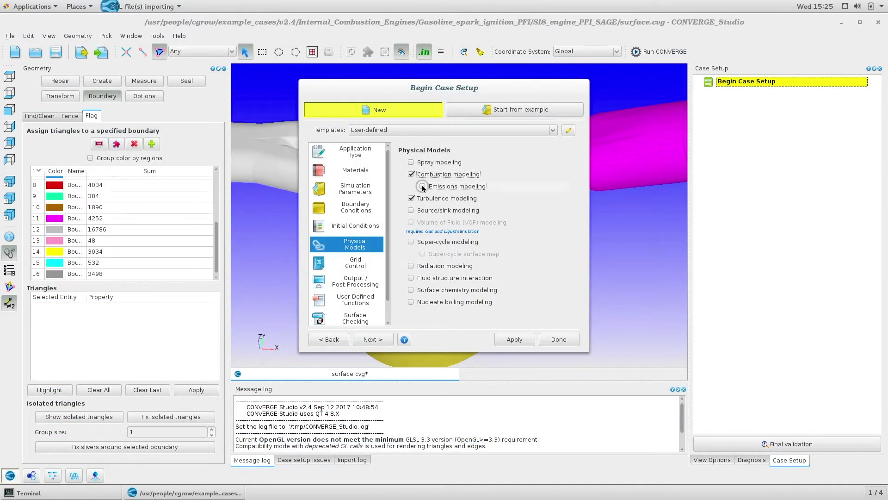
click(423, 186)
click(411, 242)
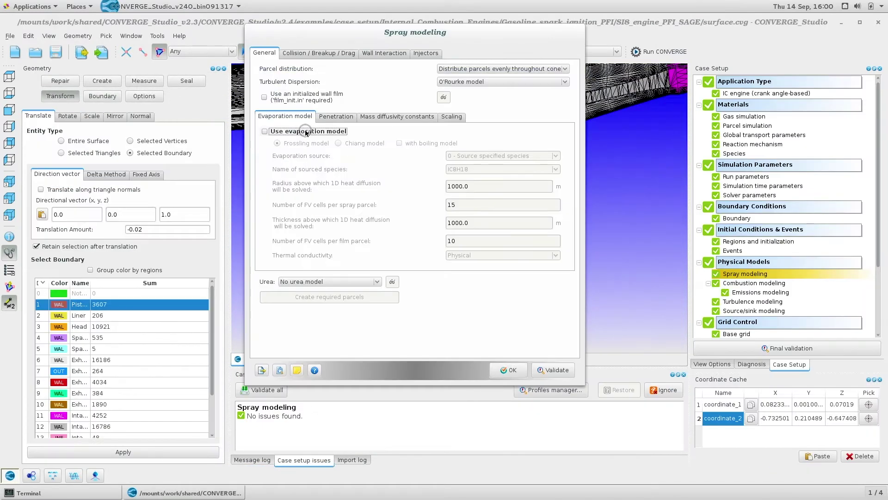
click(259, 187)
Choose a different spray collision model and review the film splash model options
click(331, 53)
click(443, 73)
click(410, 85)
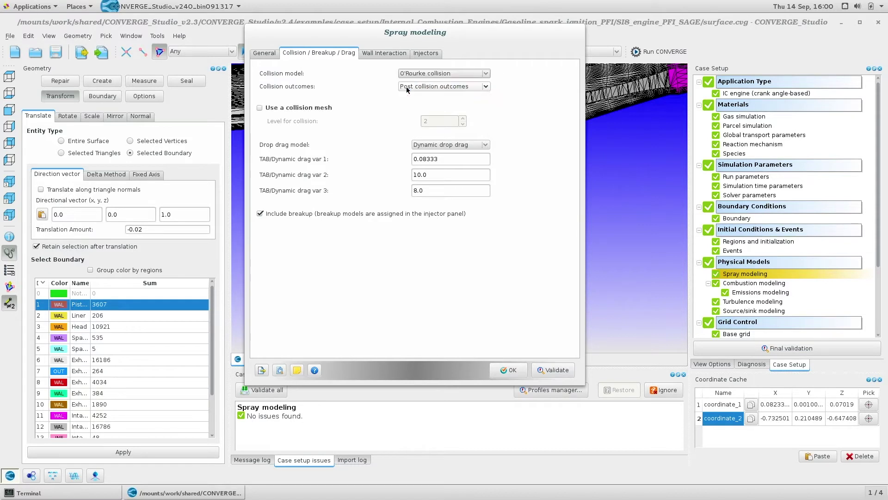
click(384, 53)
click(412, 106)
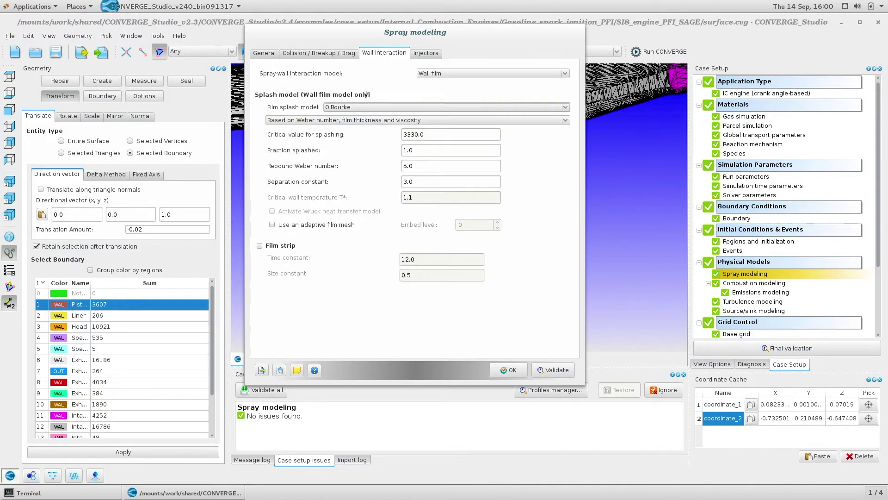
Add Injector 0 and open its configuration, dismissing the confirmation prompt
click(425, 53)
click(277, 70)
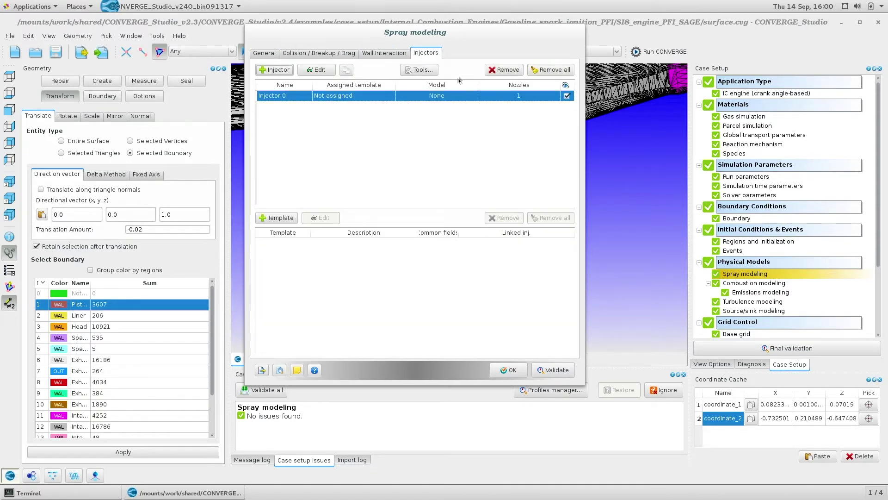
double_click(425, 97)
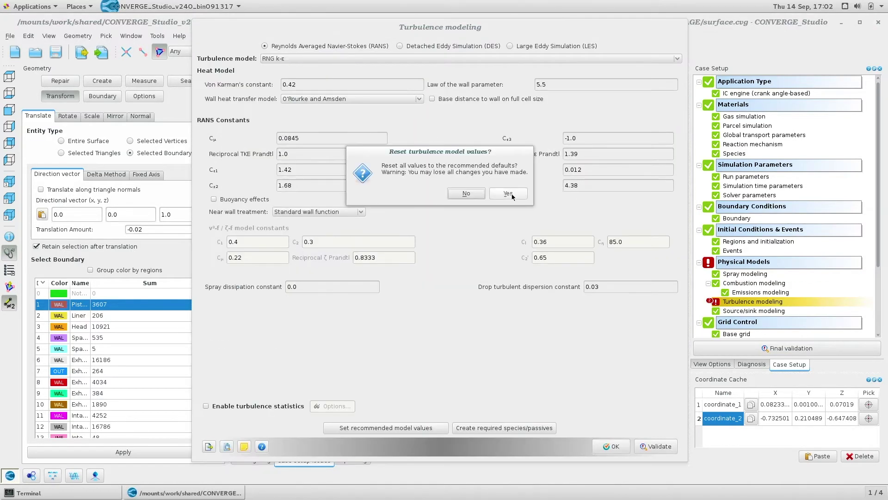
click(509, 195)
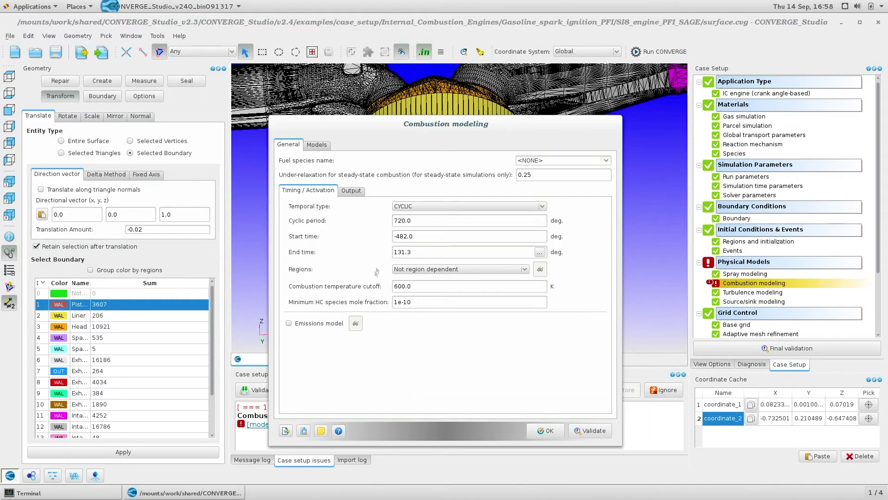
Turn on the emissions model and set the fuel species to IC8H18
click(292, 323)
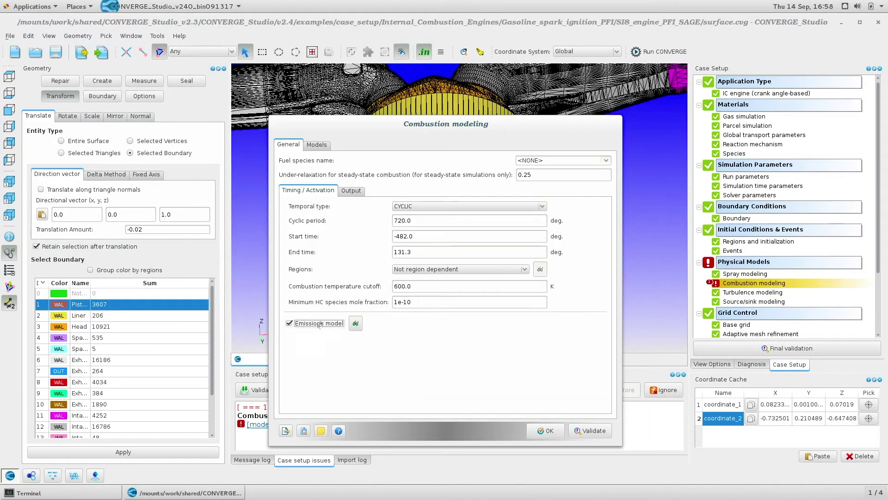
click(601, 160)
key(i)
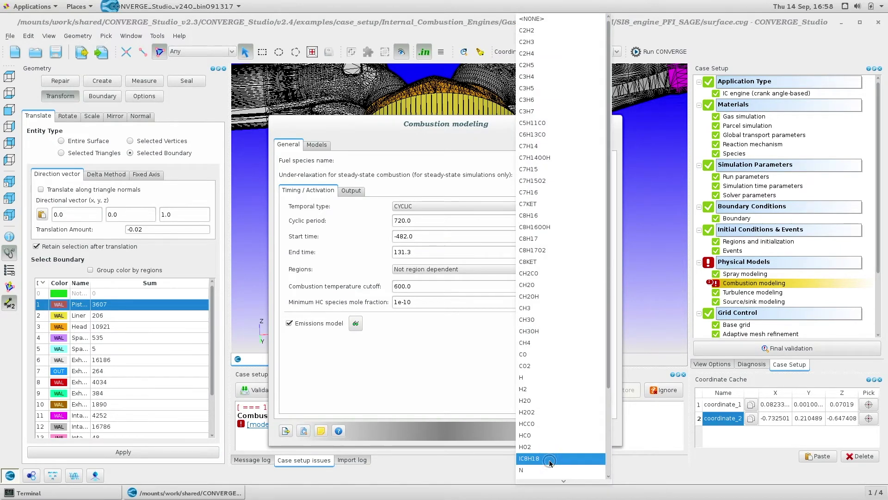
key(Return)
click(317, 144)
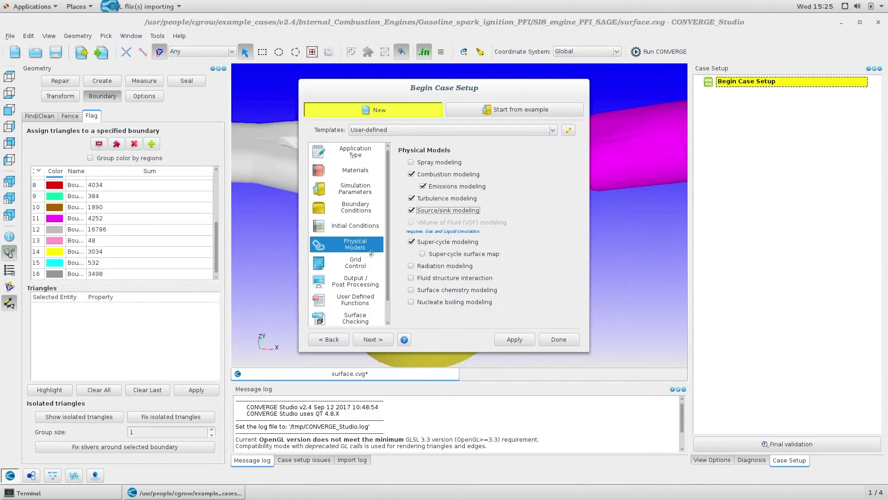
Enable adaptive mesh refinement, fixed embedding and grid scaling under Grid Control
click(362, 265)
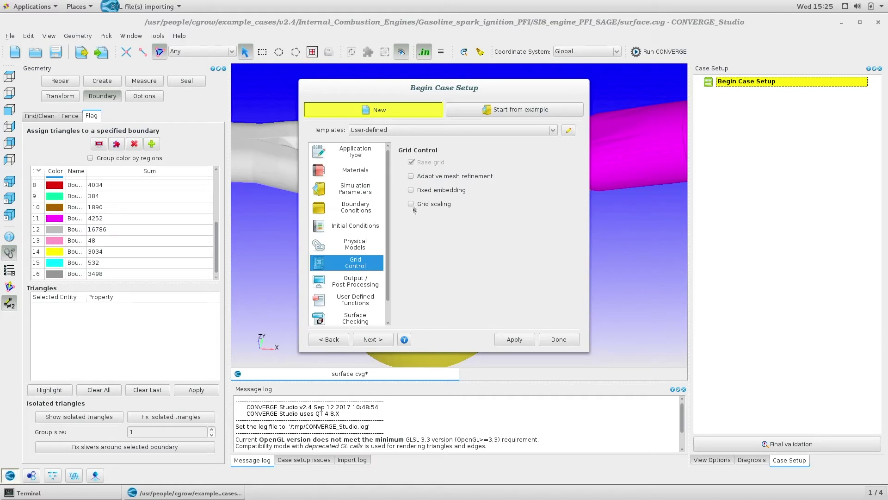
click(411, 177)
click(412, 190)
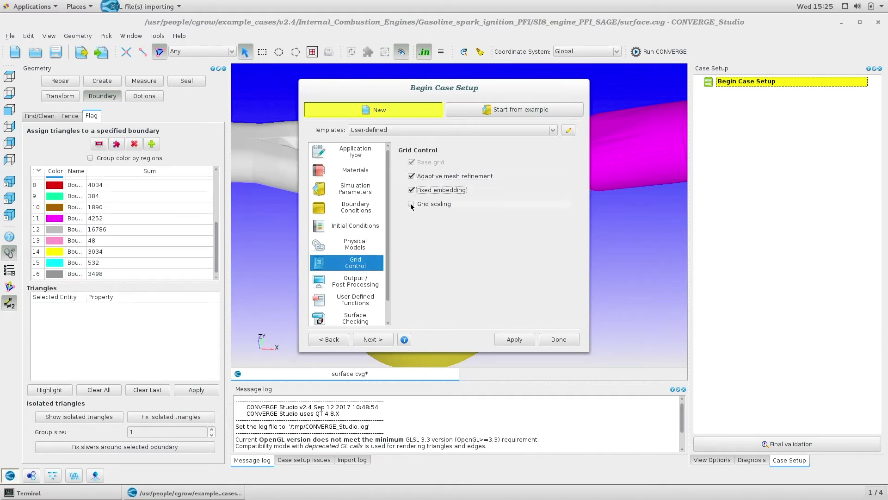
click(411, 204)
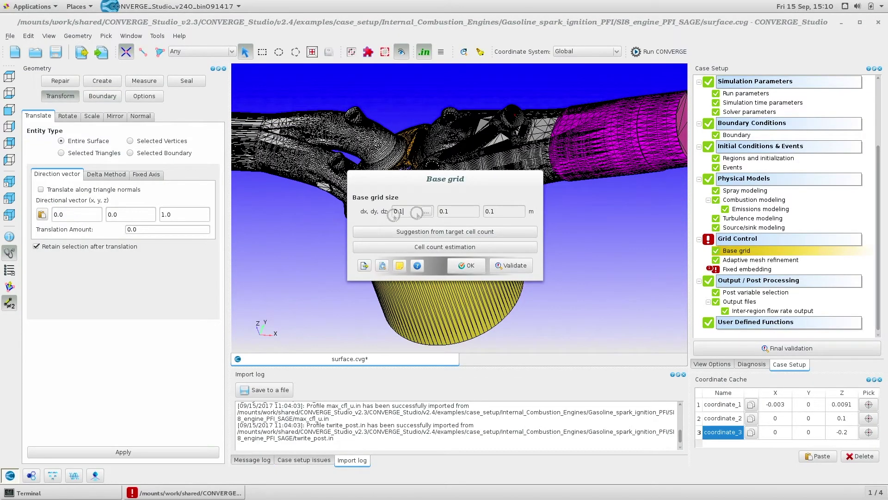
Set the base grid dx, dy and dz spacing to 0.004 m and confirm it
key(Tab)
text(.004)
key(Tab)
text(.004)
click(415, 232)
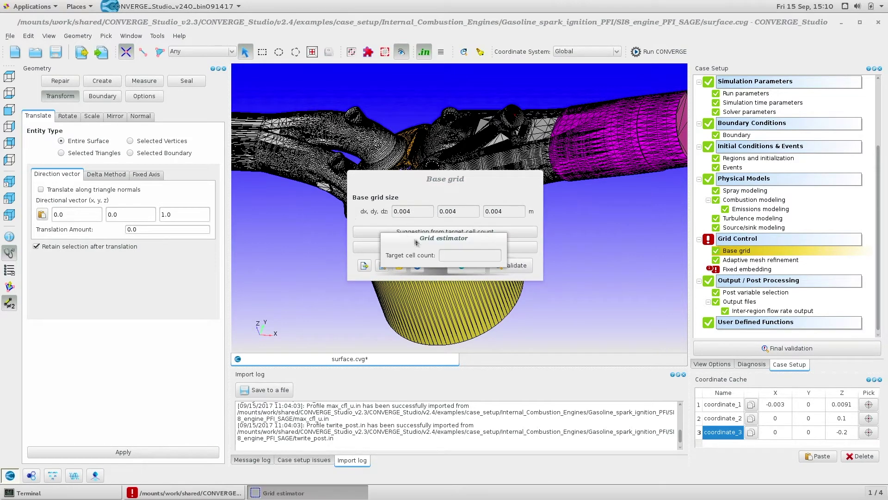
click(455, 265)
click(454, 267)
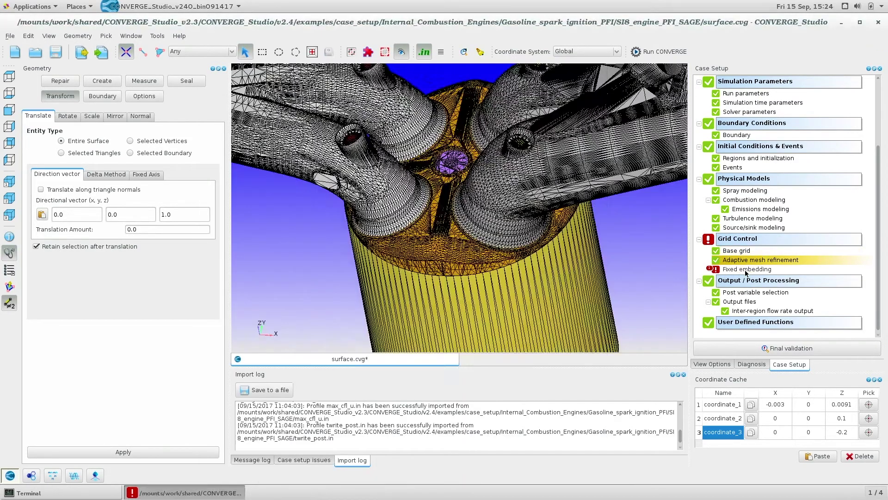
double_click(746, 270)
Add a new fixed embedding with entity type CYLINDER and mode PERMANENT
click(299, 346)
click(541, 89)
click(519, 106)
click(519, 108)
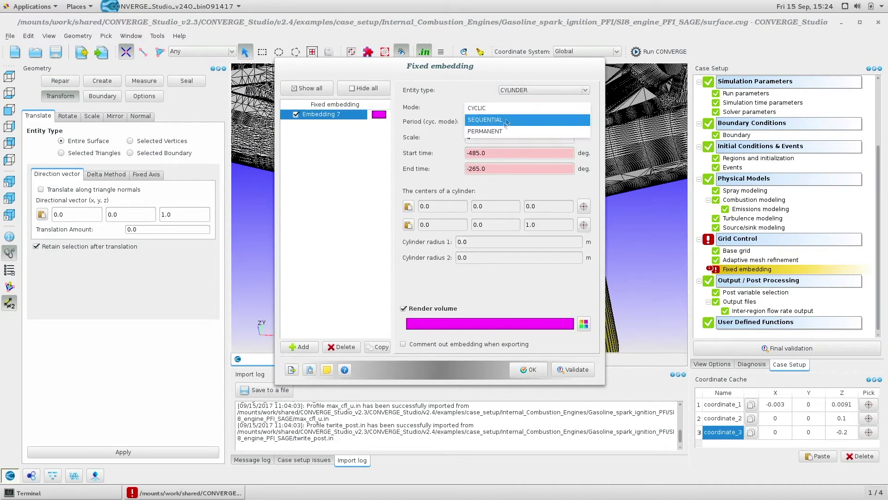
click(505, 131)
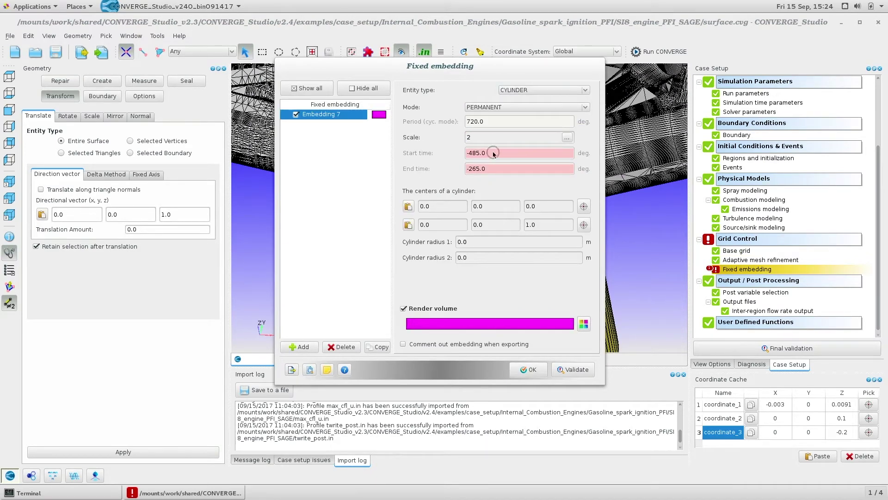
Fill both cylinder centers from the Coordinate Cache and edit the first radius
click(408, 206)
click(439, 235)
click(408, 224)
click(440, 263)
triple_click(433, 241)
text(.)
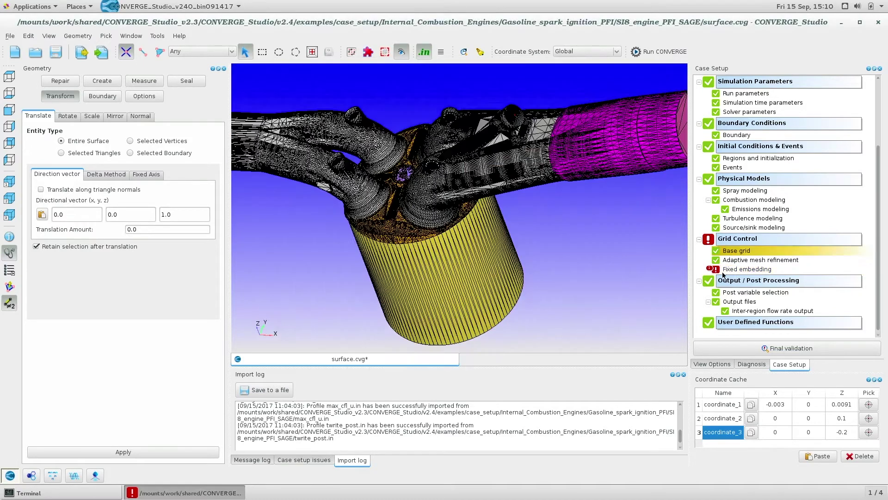
double_click(760, 260)
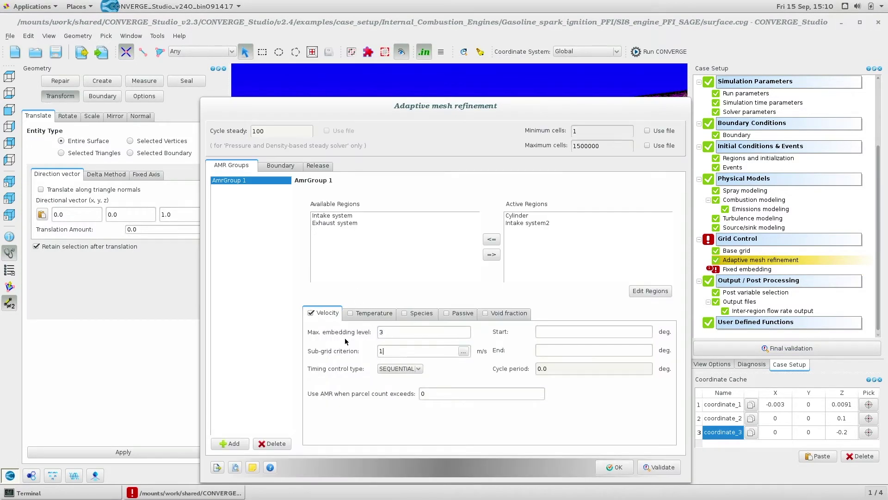
Set AMR parcel count threshold 50, temperature sub-grid criterion 2.5 and start -17.0
triple_click(444, 394)
text(50)
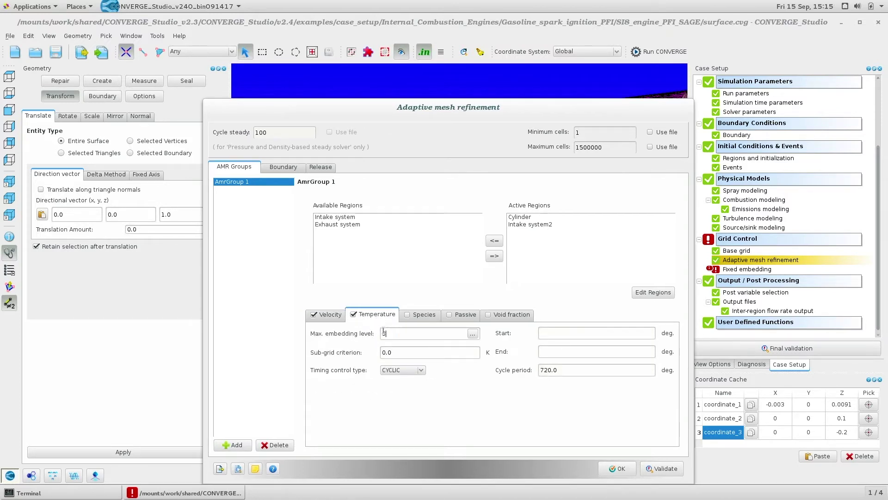
key(Tab)
text(2.5)
key(Tab)
key(Tab)
text(-17.0)
key(Tab)
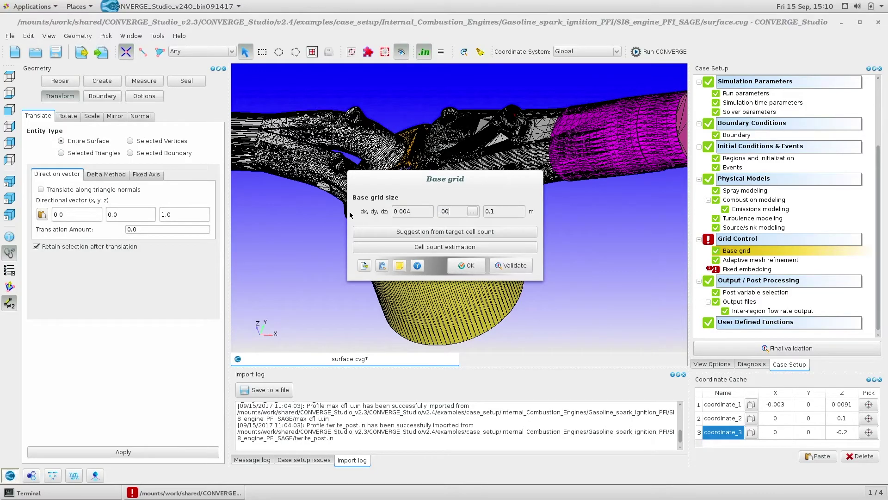
Re-enter the dz base grid spacing and confirm the base grid size
key(Tab)
text(.00)
click(456, 266)
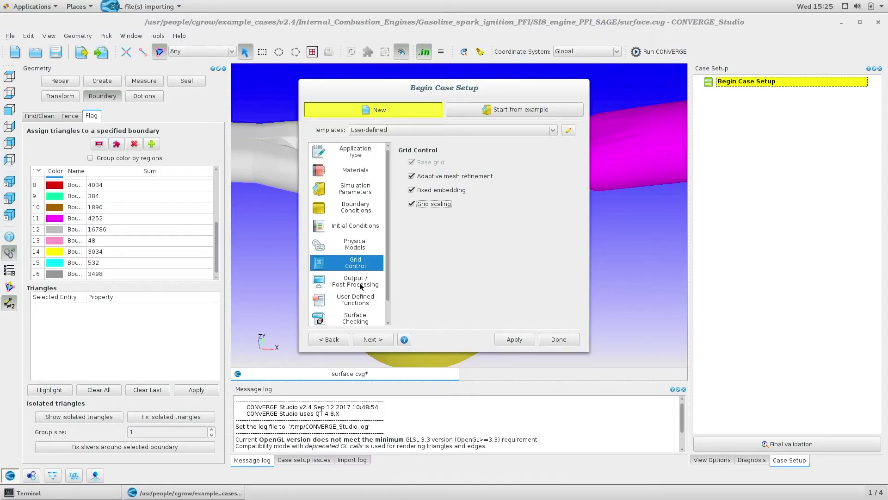
click(361, 287)
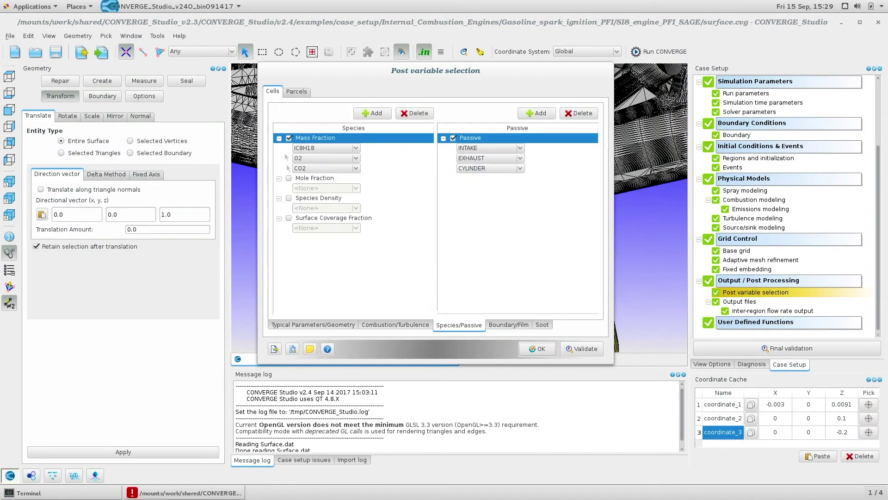
Add Pressure to the cell output variables and request per-species inter-region mass-flux output
click(280, 326)
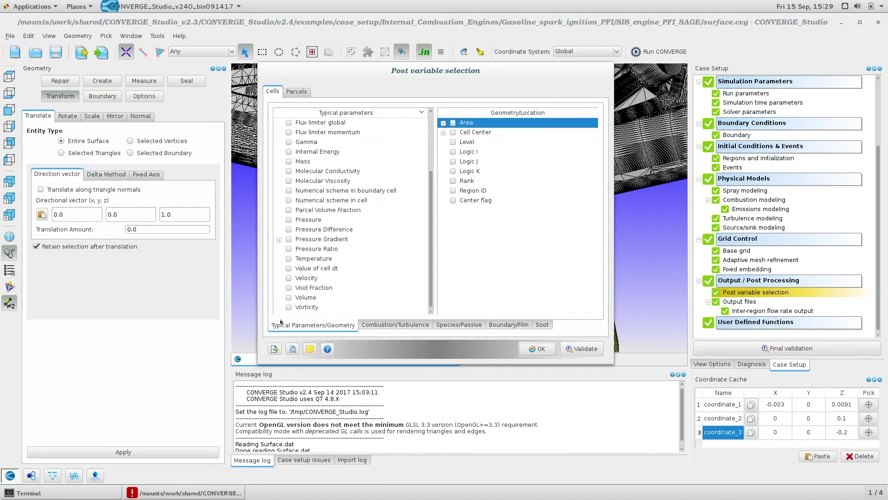
click(290, 220)
click(297, 92)
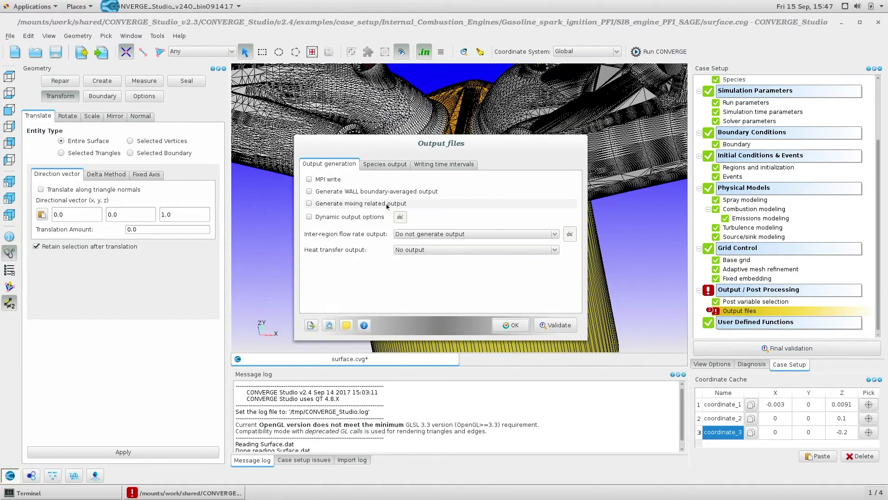
click(430, 235)
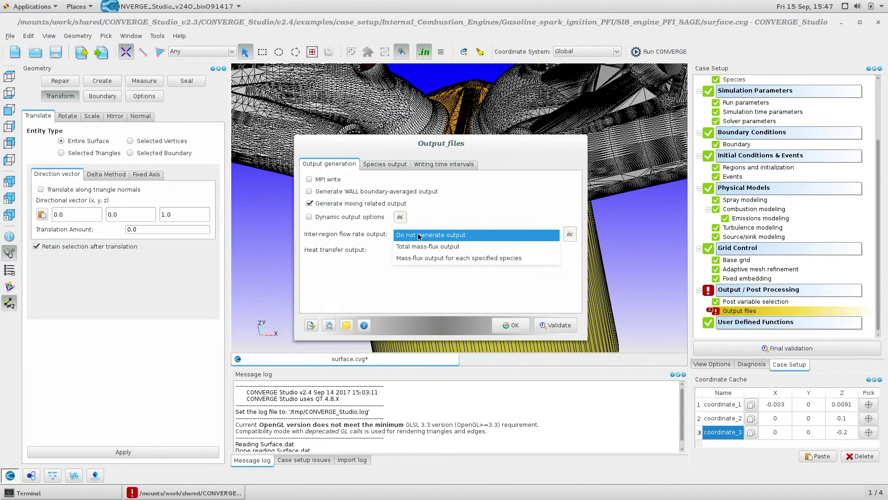
click(426, 257)
click(386, 164)
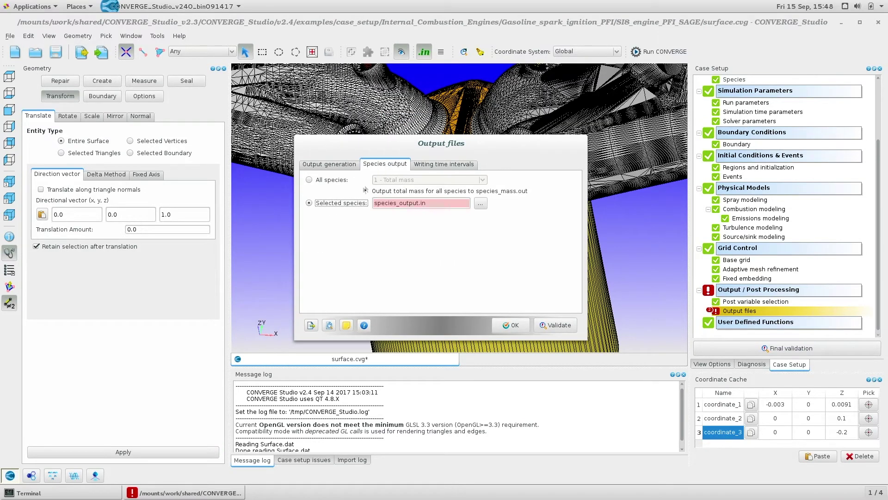
click(345, 180)
Import twrite_post.in as the writing-interval profile and validate the whole case setup
click(443, 164)
click(564, 182)
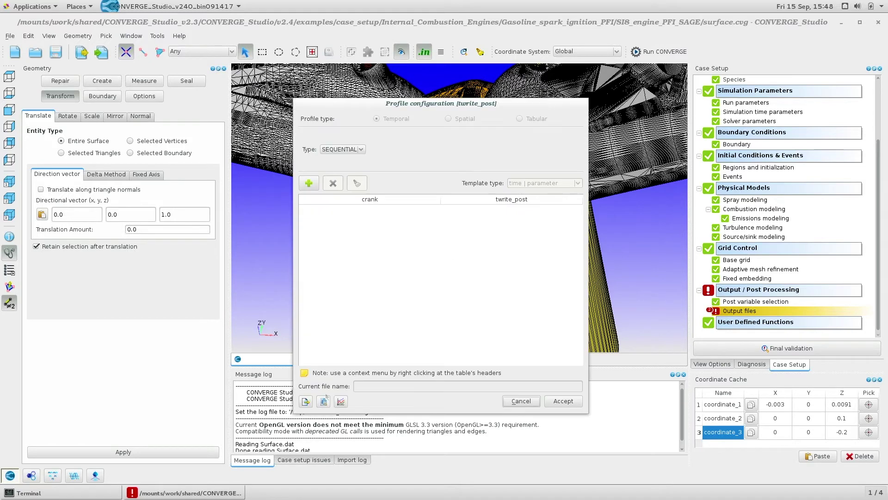
click(323, 401)
click(409, 235)
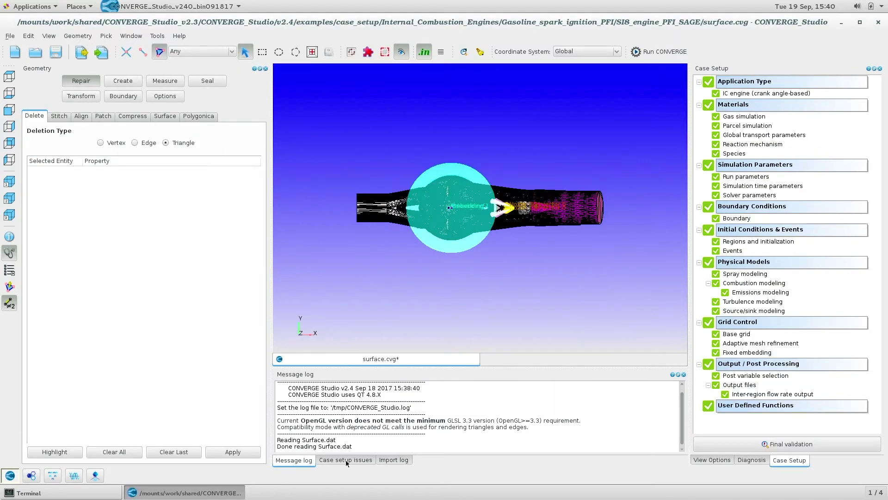
click(346, 459)
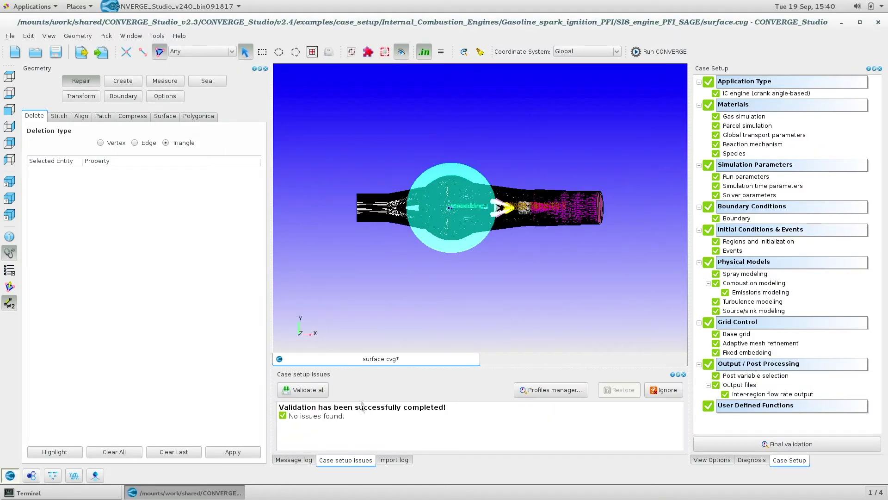
click(303, 389)
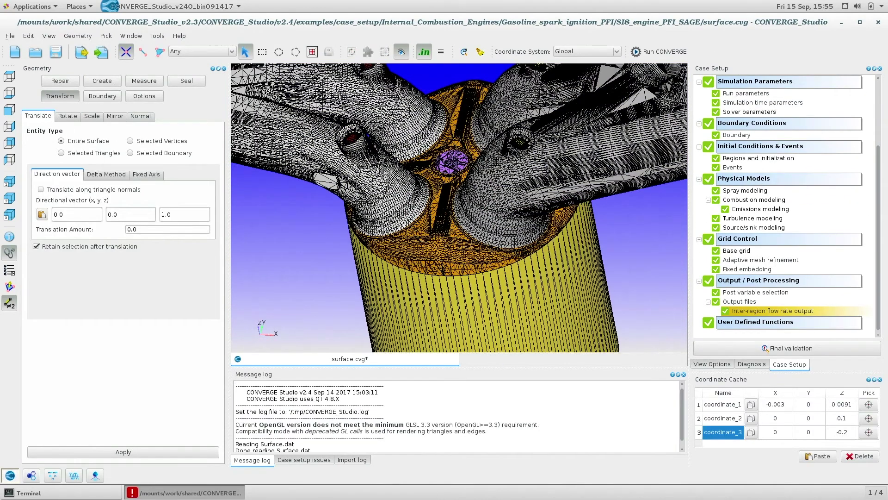
Export all case input files to the SAGE_PFI folder with Export Input Files
click(10, 35)
mouse_move(37, 135)
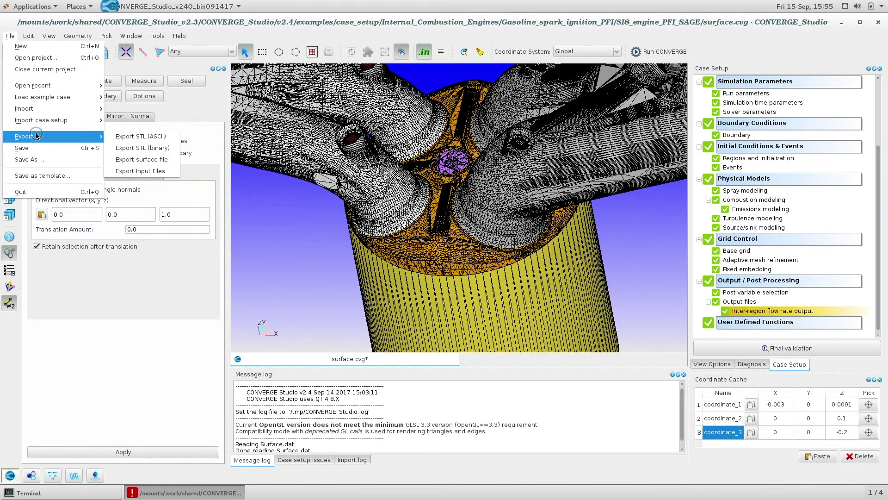
click(153, 171)
scroll(306, 185, up, 2)
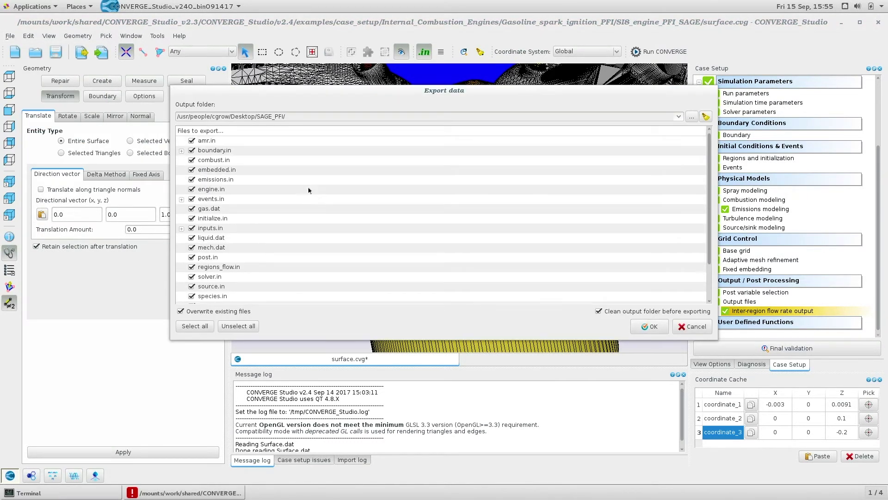
click(638, 326)
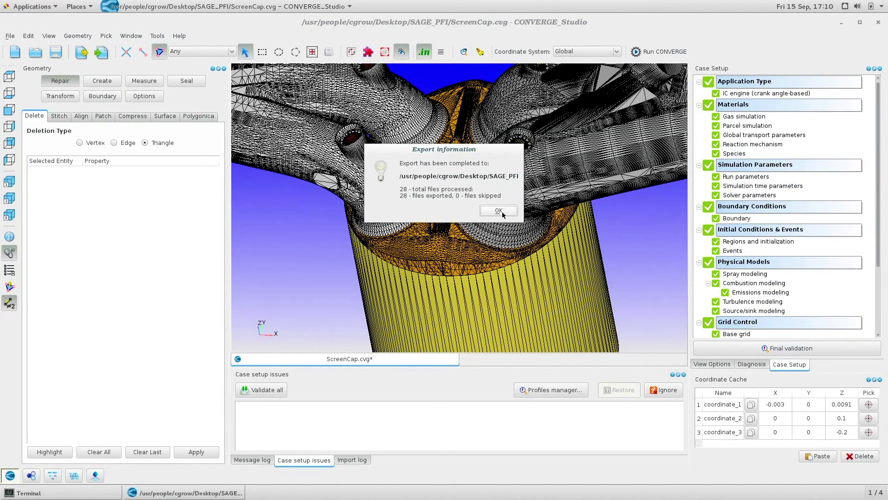
click(499, 210)
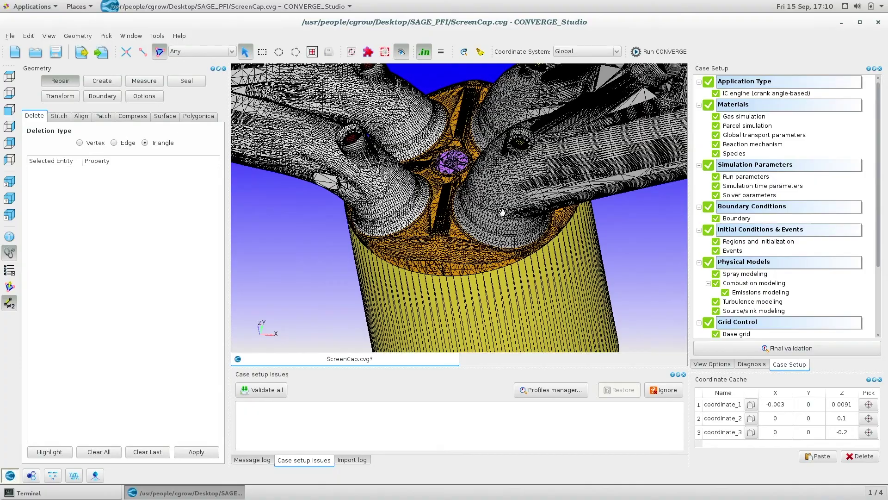
key(ctrl+alt+Down)
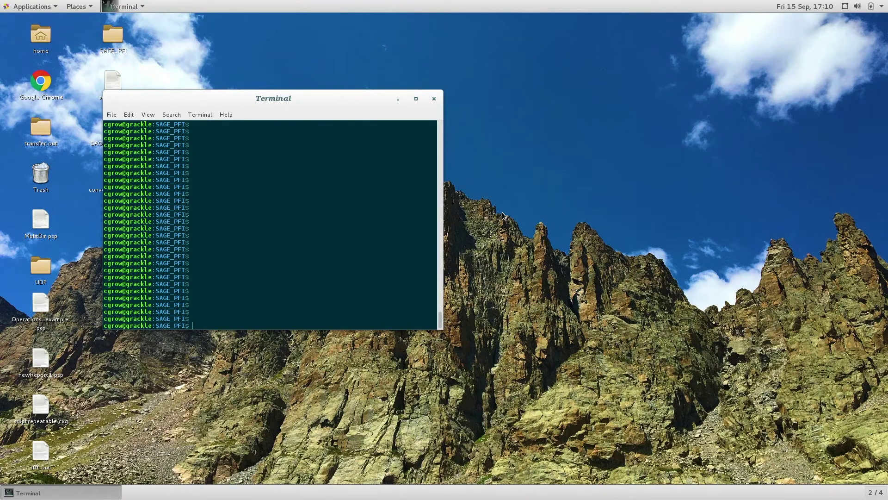
Launch the serial CONVERGE solver executable (./conv, tab-completed) in the case folder
text(./conv)
key(Tab)
key(Return)
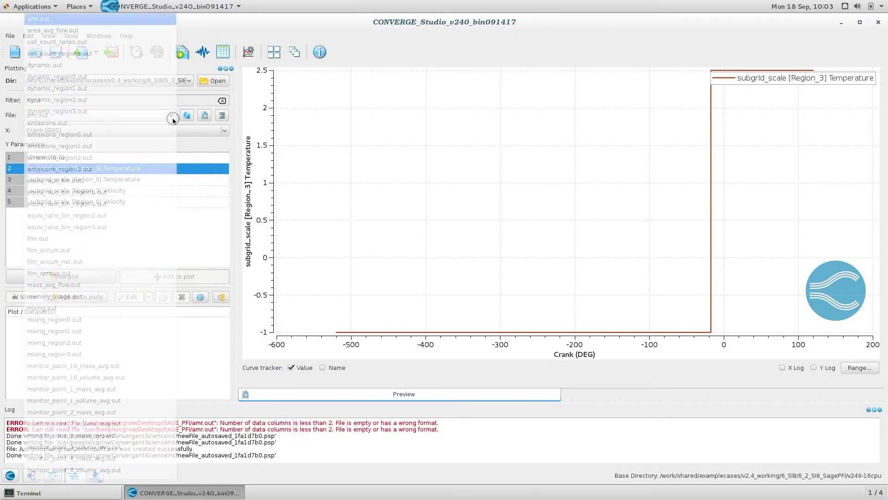
Plot Pressure and HR_Rate from thermo_region0.out in a new plot
click(81, 116)
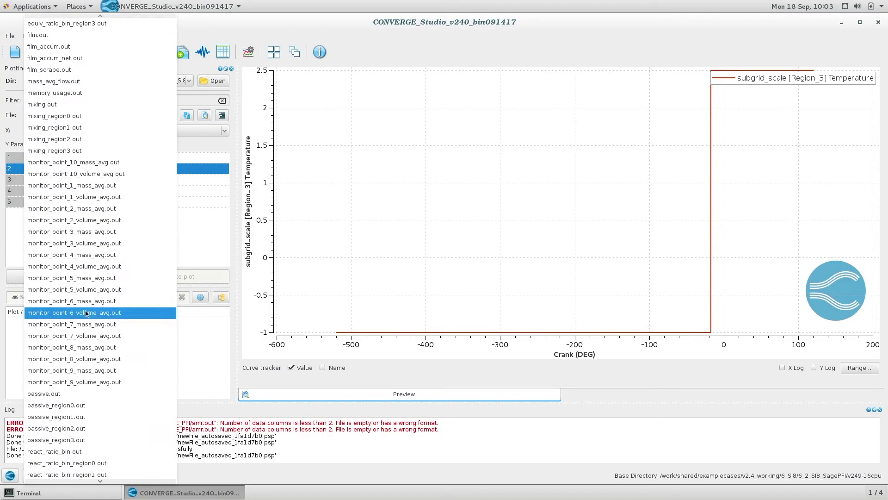
click(74, 370)
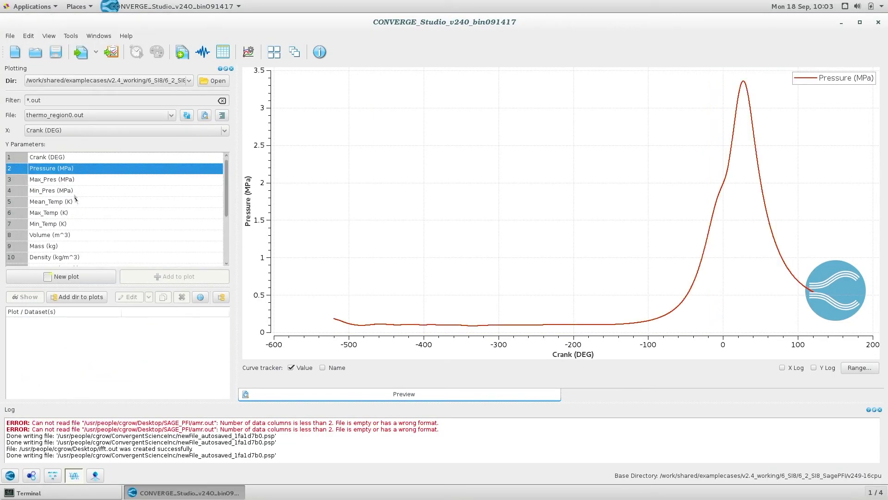
scroll(86, 225, down, 3)
click(73, 206)
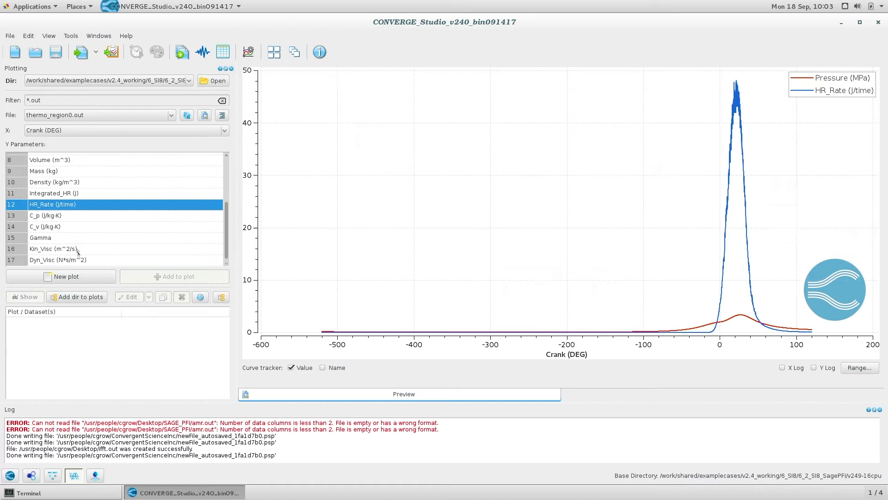
click(71, 277)
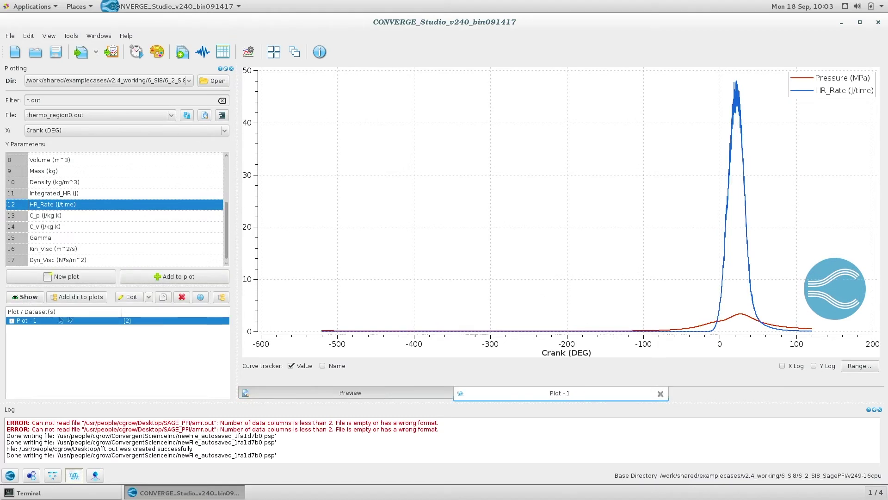
click(11, 321)
Move the HR_Rate dataset onto its own right-hand axis
right_click(59, 342)
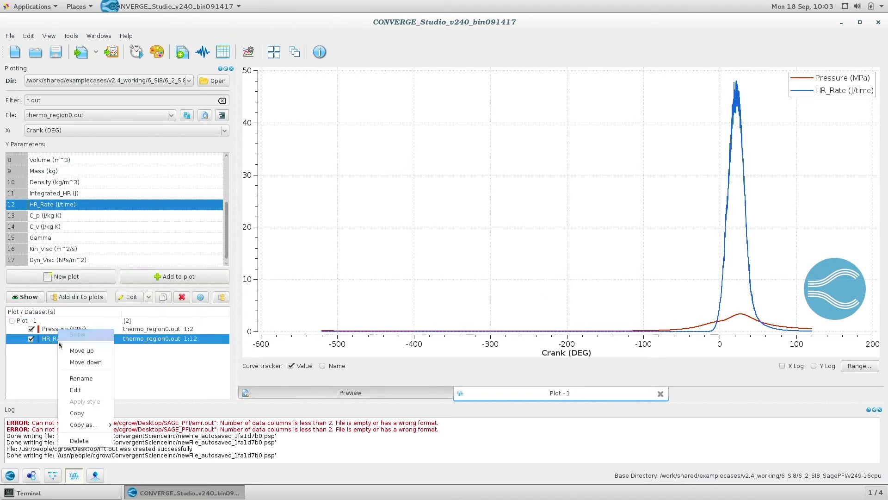
click(70, 389)
click(585, 312)
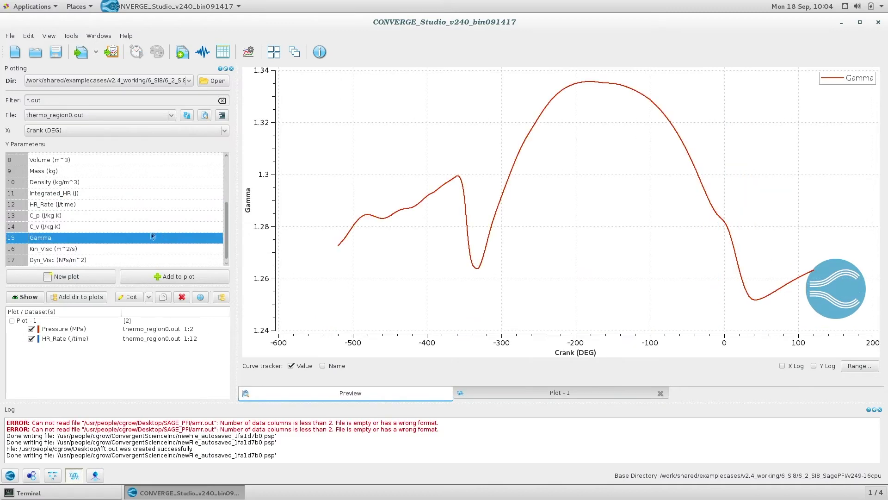
click(86, 226)
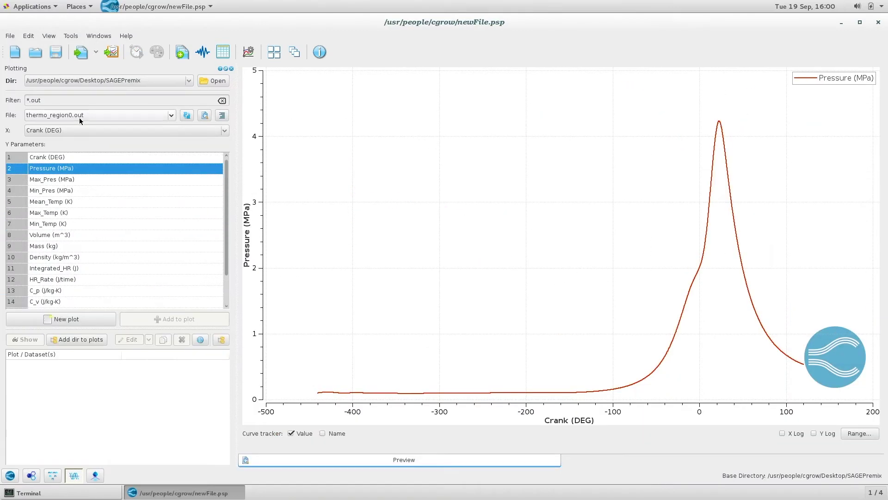
Add SAGEPremix pressure and species_mass_region0 IC8H18 curves to Plot - 1
click(67, 319)
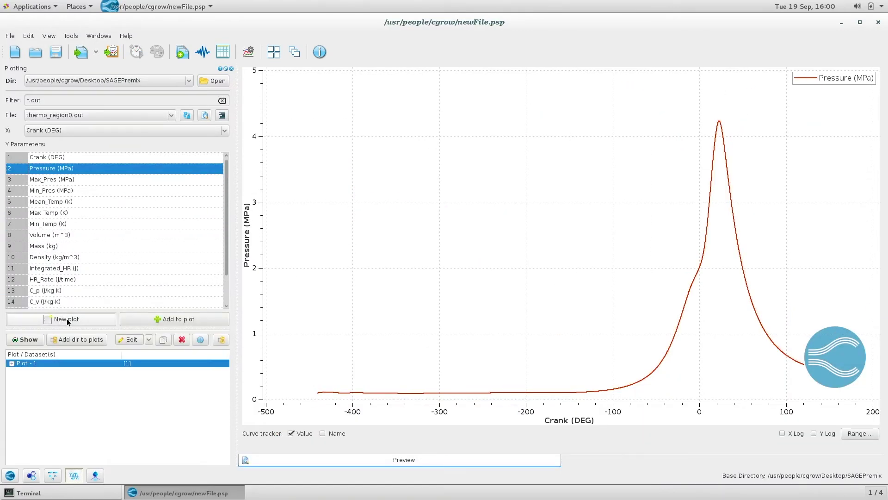
click(28, 340)
click(131, 115)
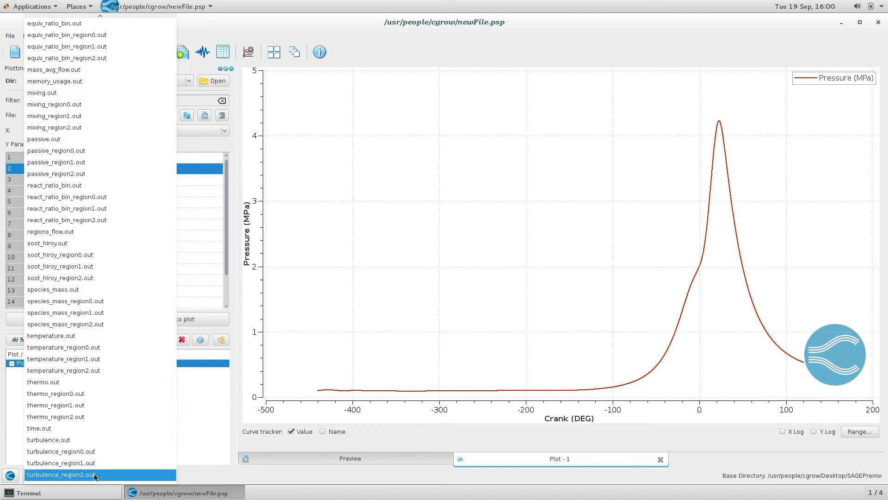
click(74, 301)
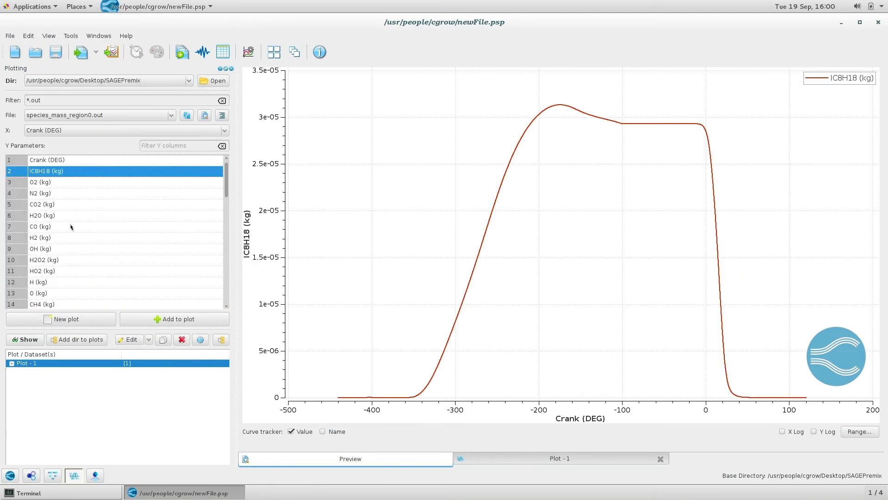
click(135, 319)
click(11, 363)
click(24, 339)
Add GEqnPremix pressure and IC8H18 curves to Plot - 1
click(188, 80)
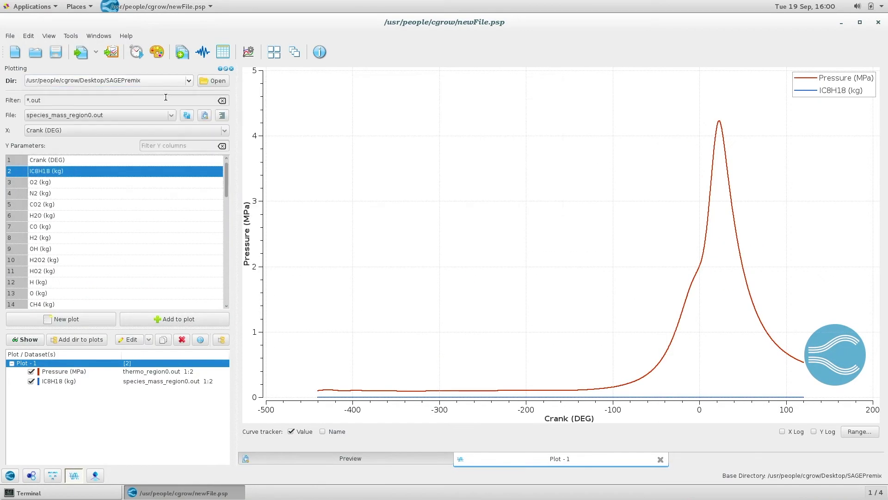
click(69, 99)
click(131, 115)
click(43, 182)
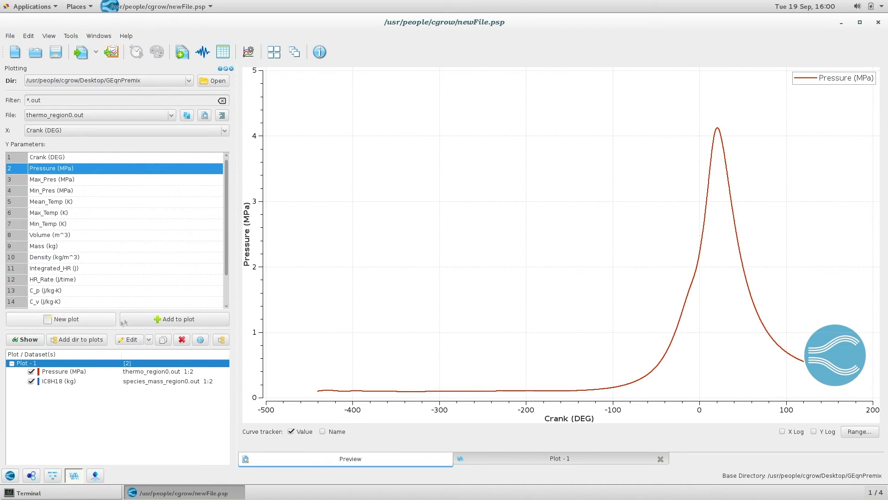
click(129, 319)
click(132, 115)
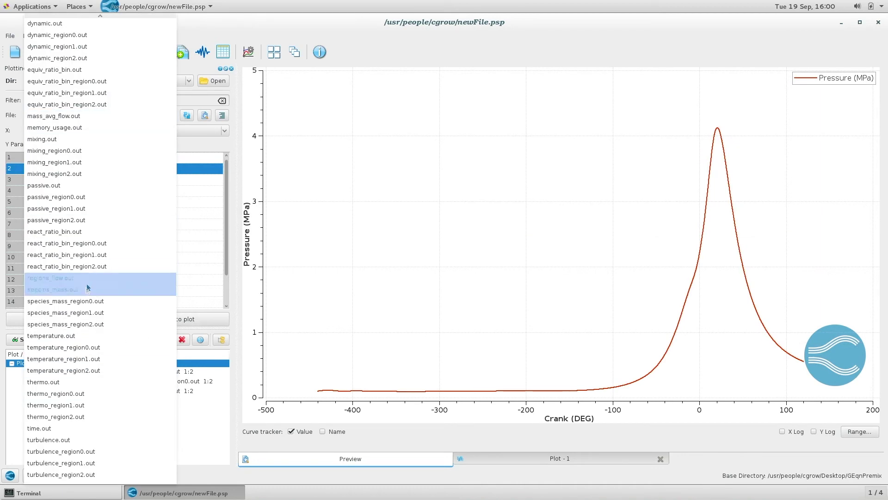
click(66, 300)
click(174, 318)
click(22, 339)
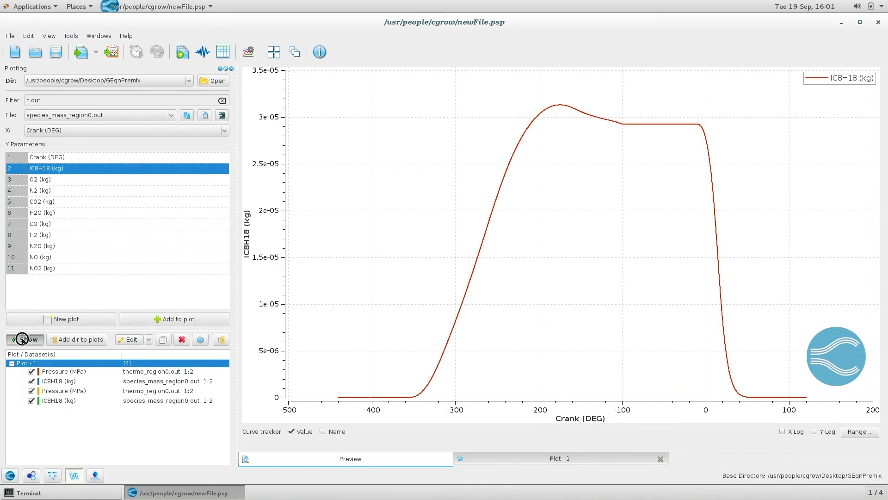
Put the IC8H18 datasets on the right axis and zoom onto the pressure peak
double_click(58, 381)
double_click(58, 400)
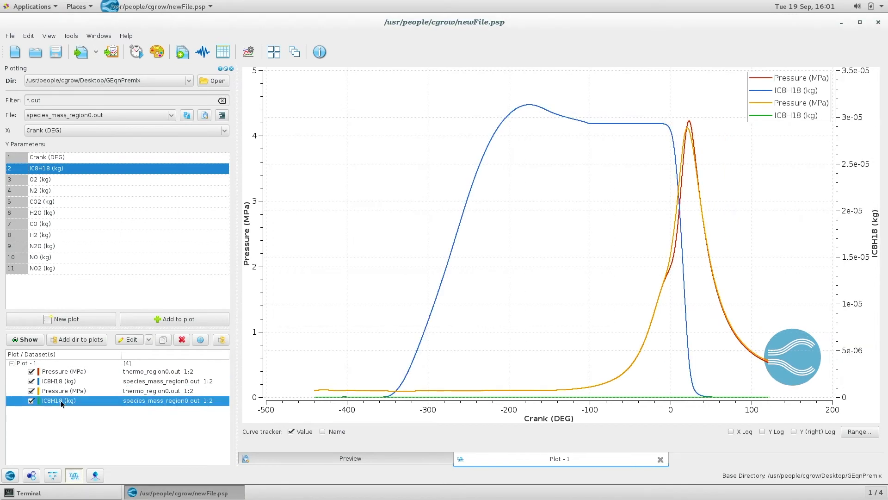
click(410, 175)
click(585, 311)
drag(643, 117, 705, 153)
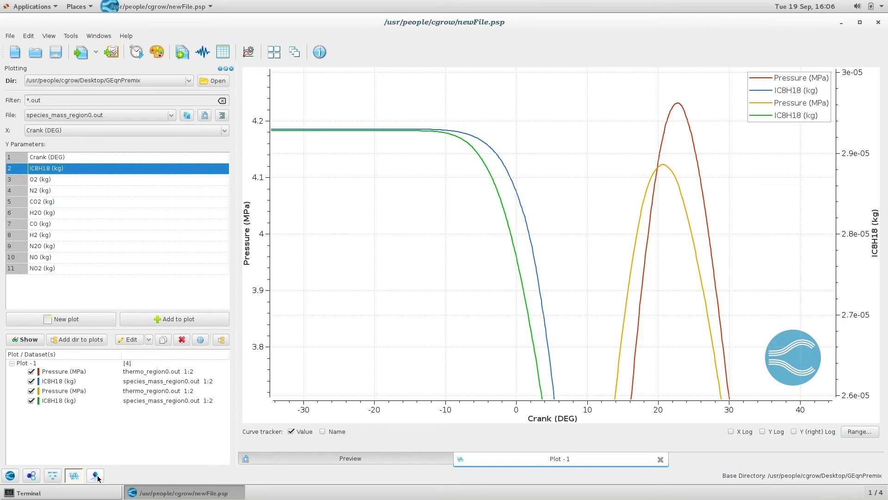
click(95, 476)
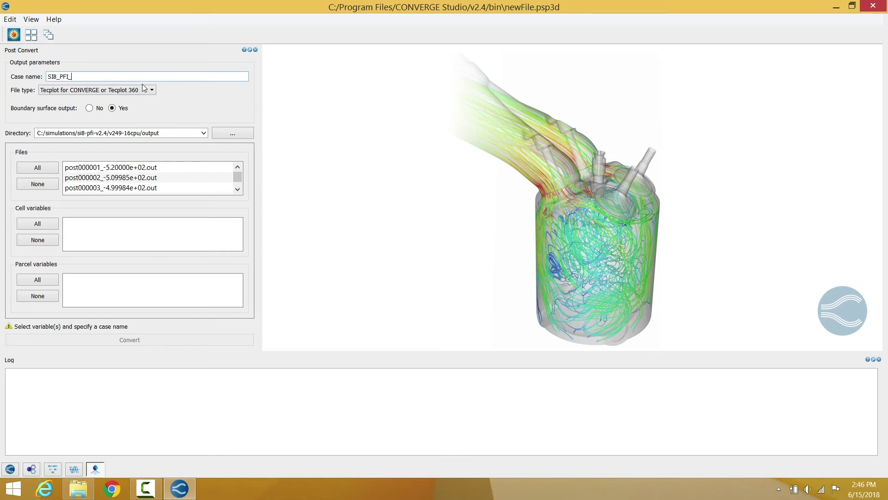
Convert all post files with all cell and parcel variables to Tecplot for CONVERGE format
click(144, 89)
click(133, 113)
click(41, 168)
click(42, 224)
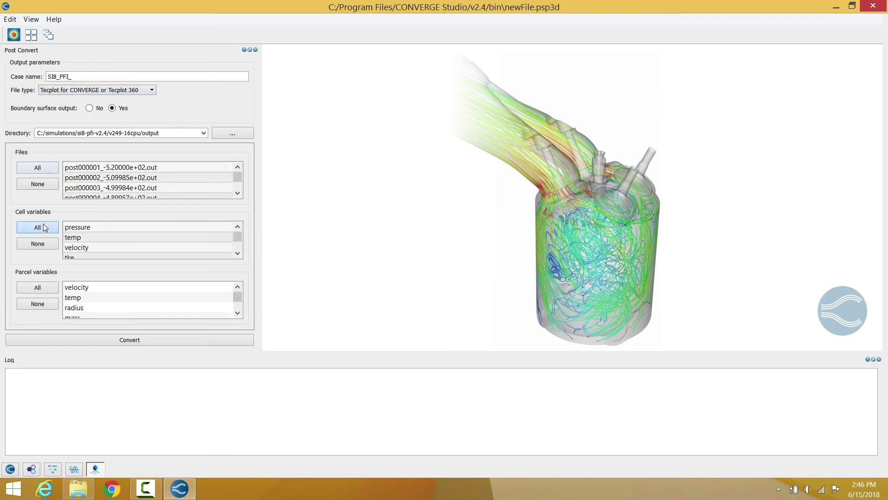
click(39, 289)
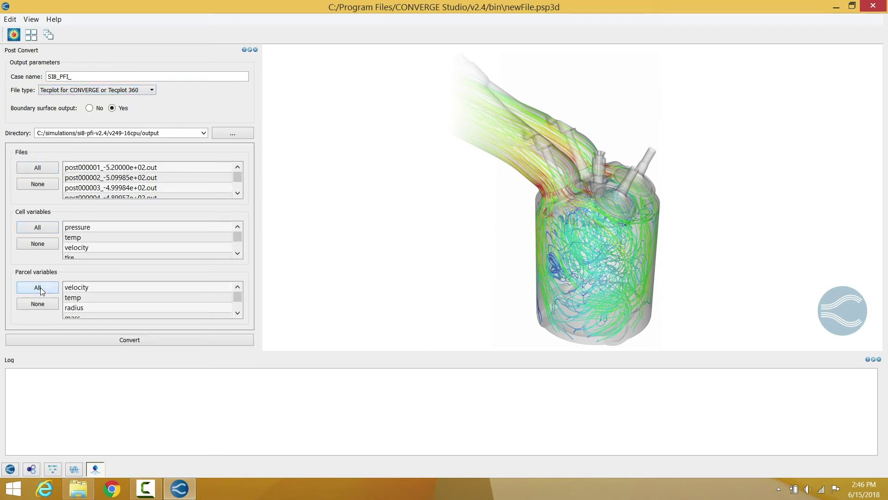
click(112, 342)
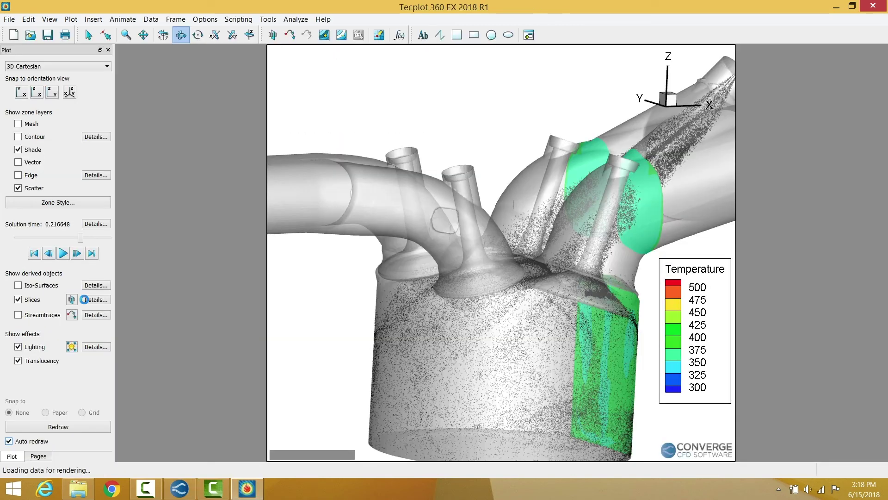
Set the temperature slices to Z-planes and show the mesh on them
click(93, 300)
click(413, 162)
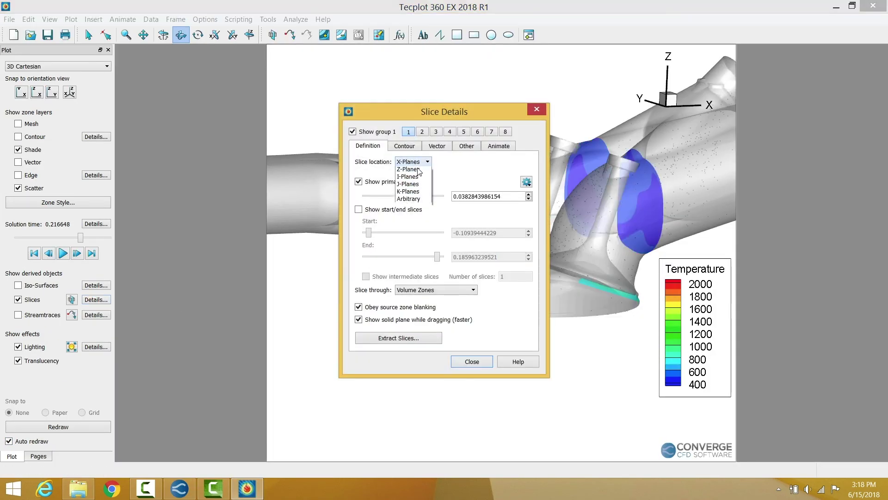
click(408, 169)
click(471, 360)
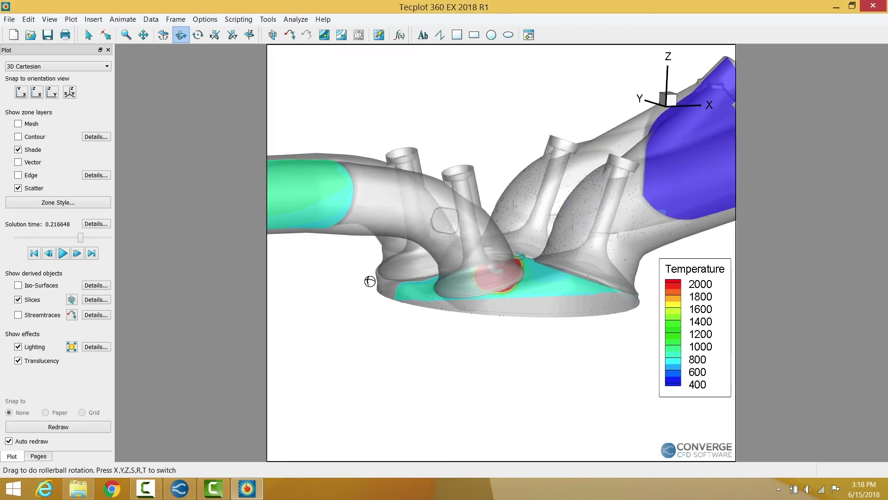
click(93, 299)
click(469, 146)
click(356, 159)
click(472, 360)
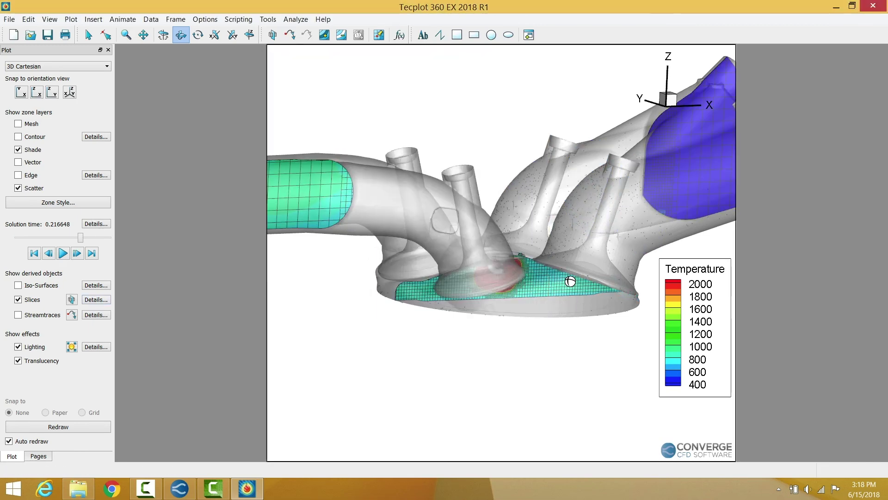
View the slices face-on along XZ and play them through time with Auto redraw on
drag(570, 281, 565, 298)
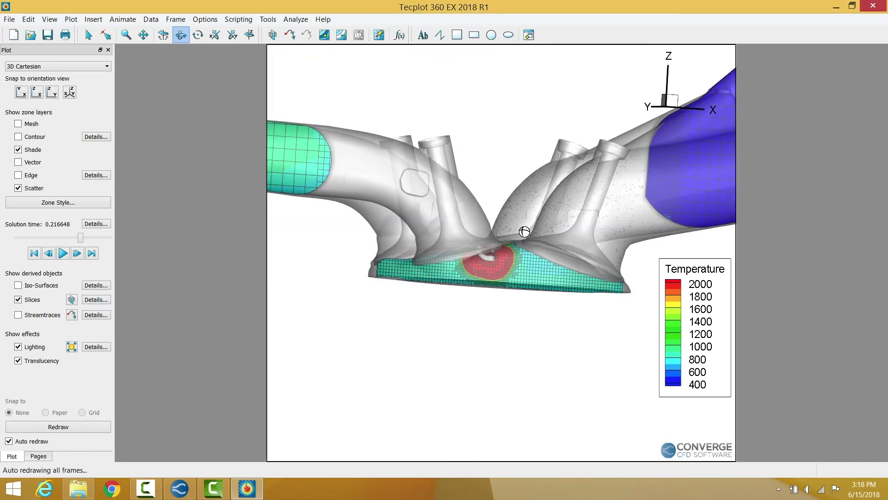
click(37, 93)
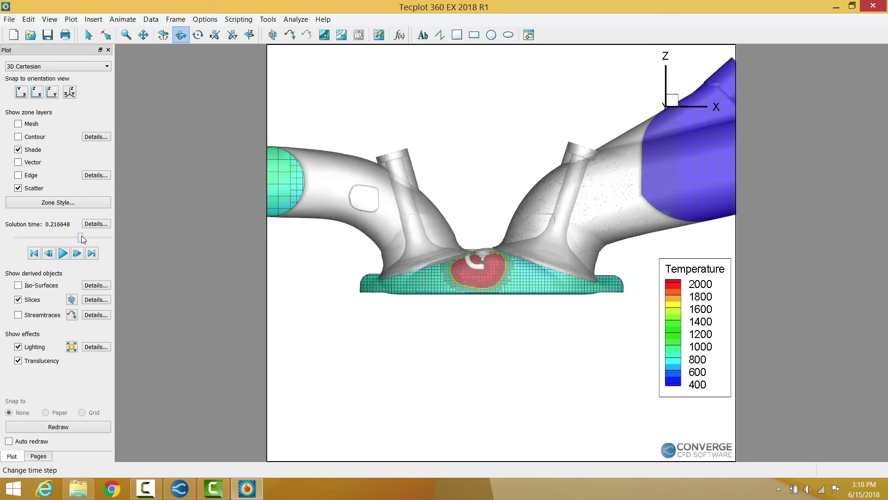
click(9, 441)
click(63, 253)
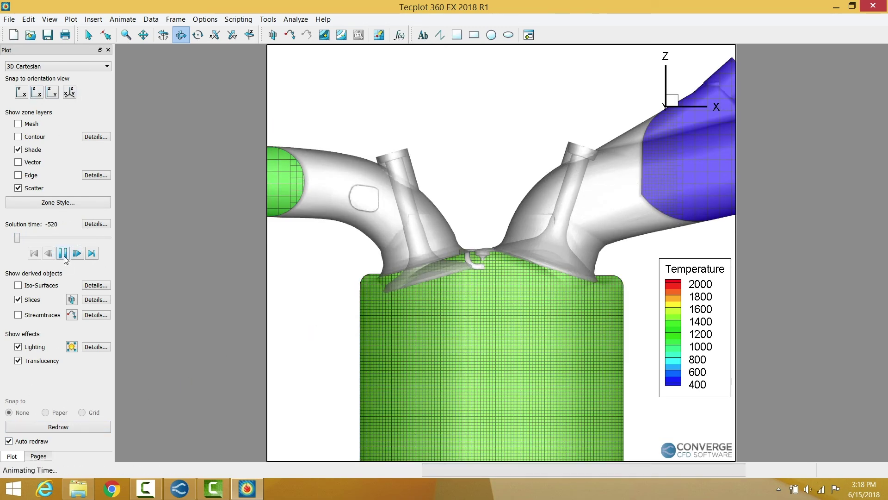